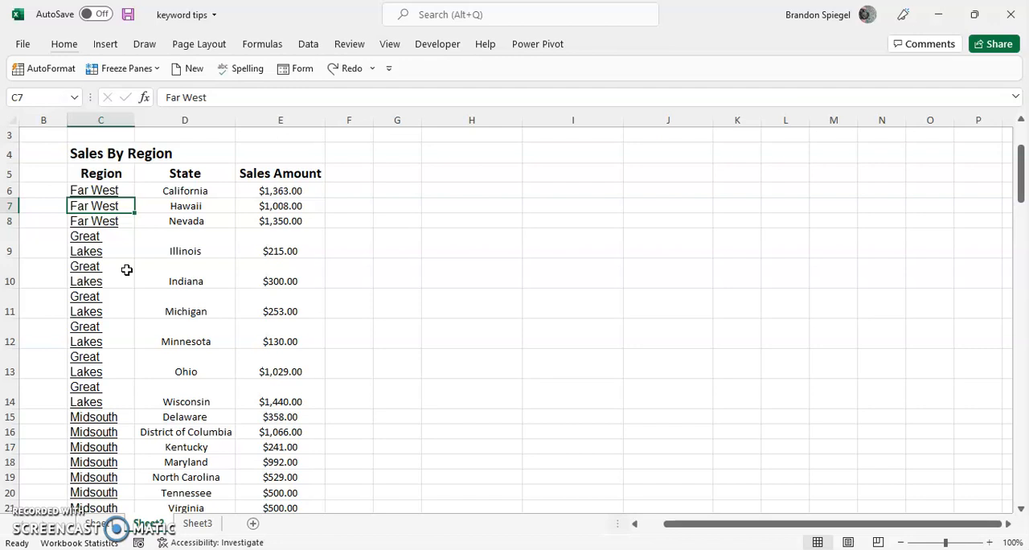
pyautogui.press('Down')
pyautogui.press('Right')
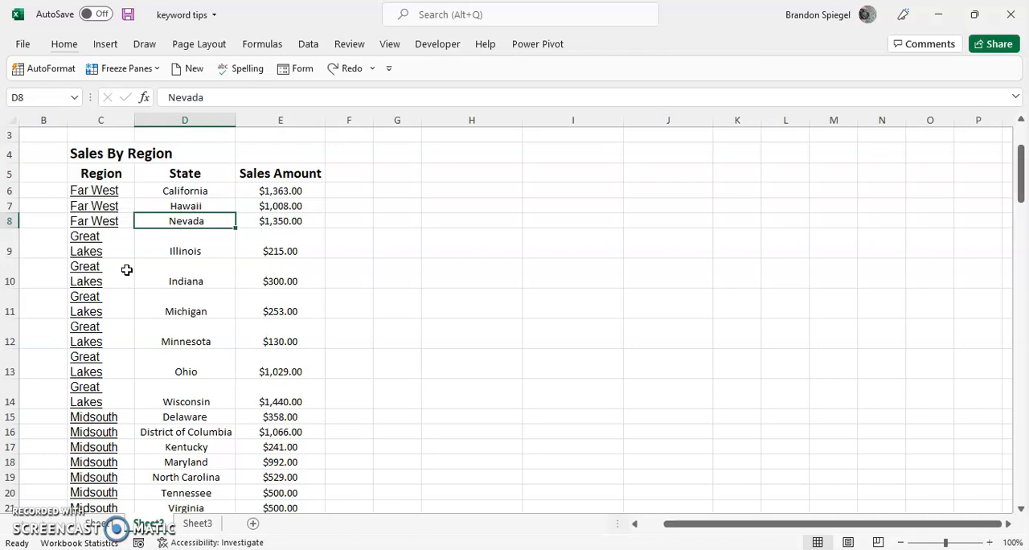
pyautogui.press('pagedown')
pyautogui.hotkey('ctrl', 'Up')
pyautogui.press('Up')
pyautogui.press('Down')
pyautogui.press('Down')
pyautogui.press('Down')
pyautogui.press('Down')
# Start AutoFormat on the Sales By Region table and choose the Colorful 1 style
pyautogui.press('alt')
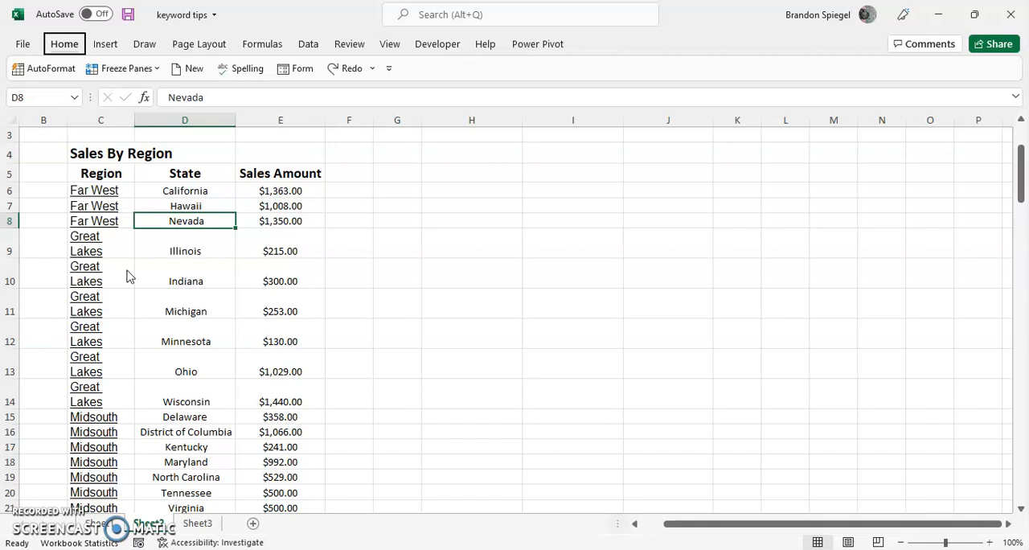
pyautogui.press('o')
pyautogui.press('a')
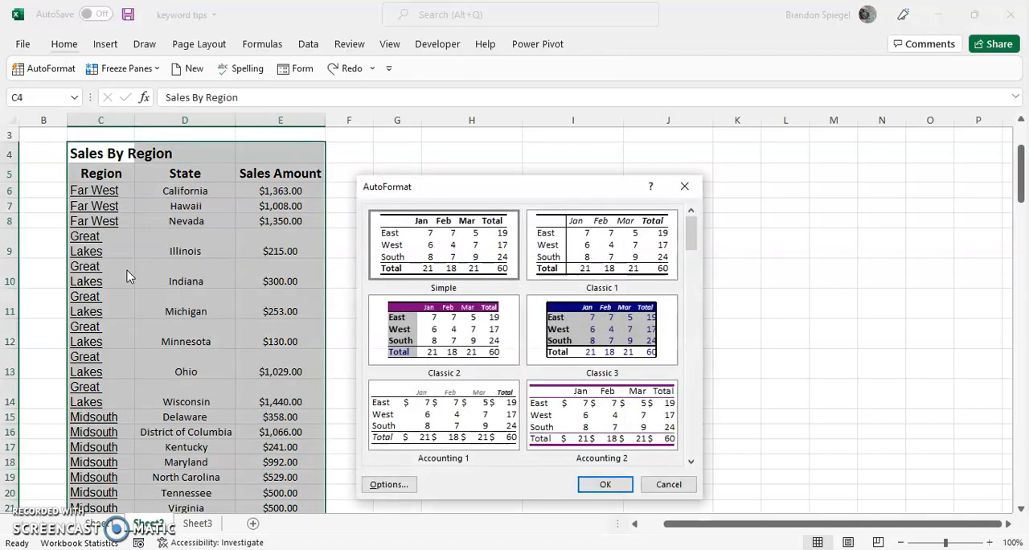
pyautogui.press('Down')
pyautogui.press('Right')
pyautogui.press('Right')
pyautogui.press('Right')
pyautogui.press('Right')
pyautogui.press('Right')
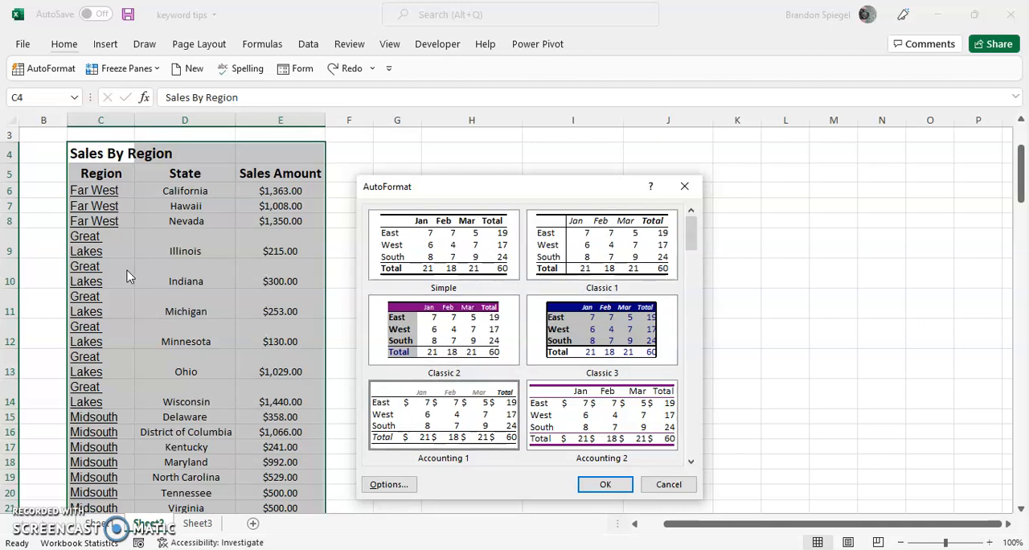
pyautogui.press('Down')
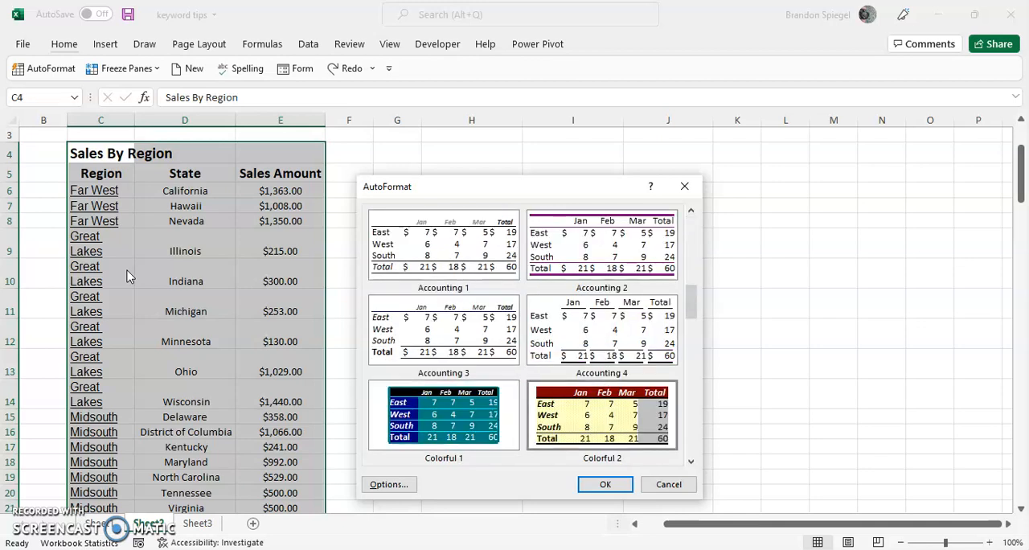
pyautogui.press('Left')
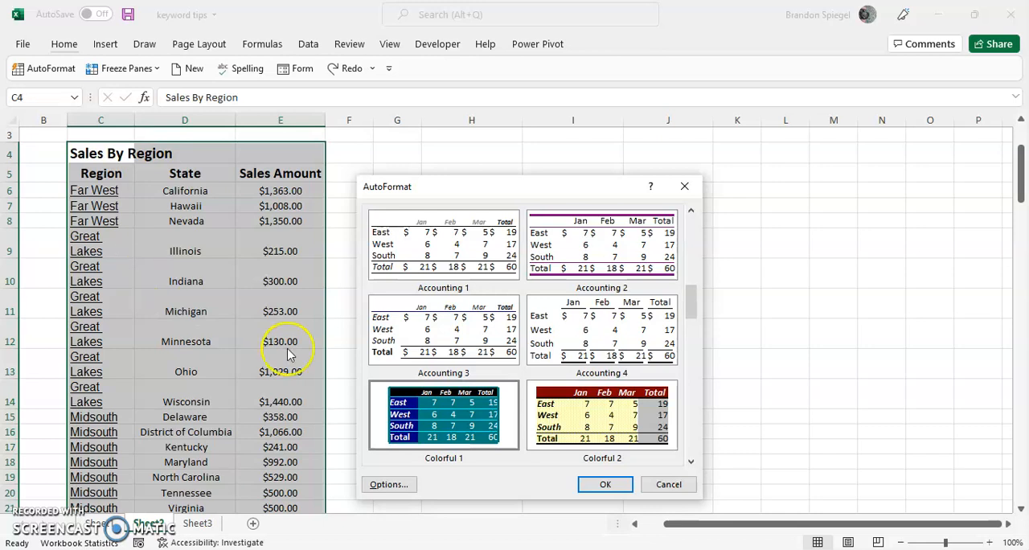
# Show the AutoFormat options and turn the Number, Border, Font and Patterns formats off and back on one at a time
pyautogui.click(389, 484)
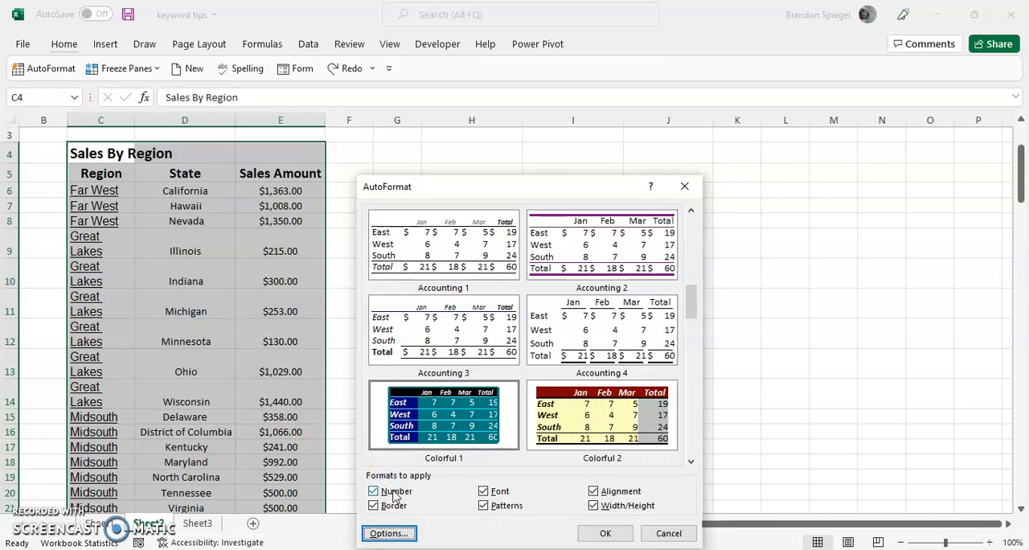
pyautogui.click(394, 495)
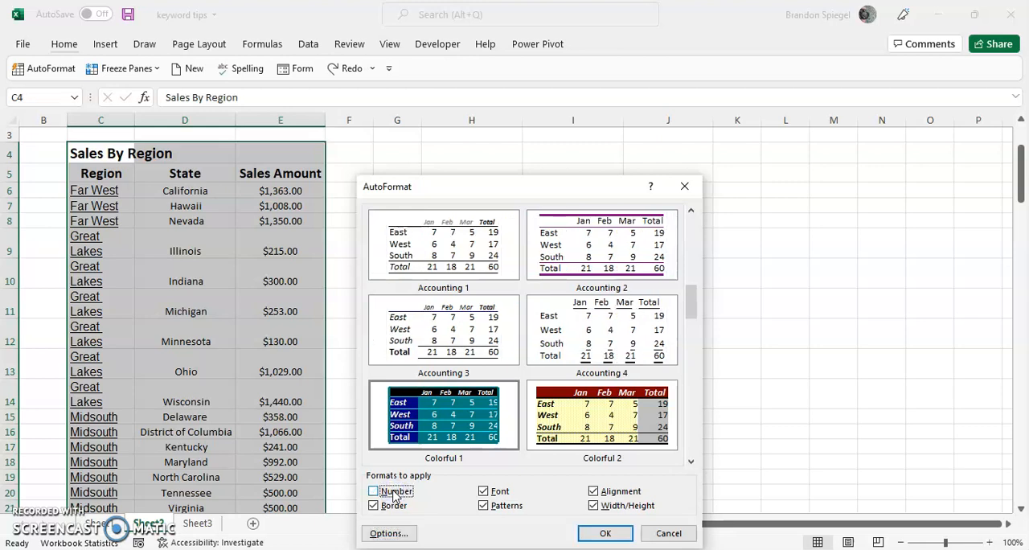
pyautogui.click(394, 491)
pyautogui.click(394, 505)
pyautogui.click(394, 504)
pyautogui.click(499, 492)
pyautogui.click(499, 492)
pyautogui.click(495, 507)
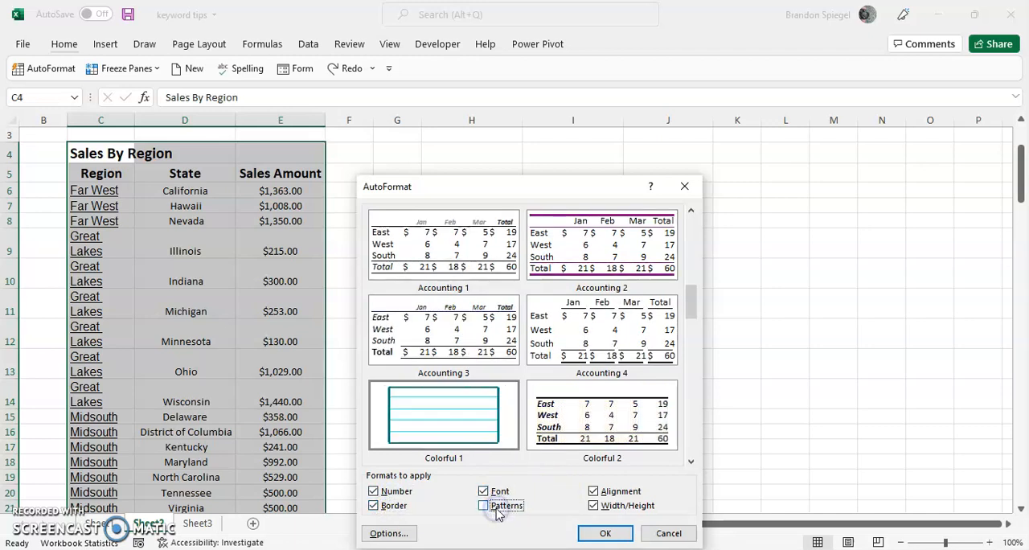
pyautogui.click(496, 507)
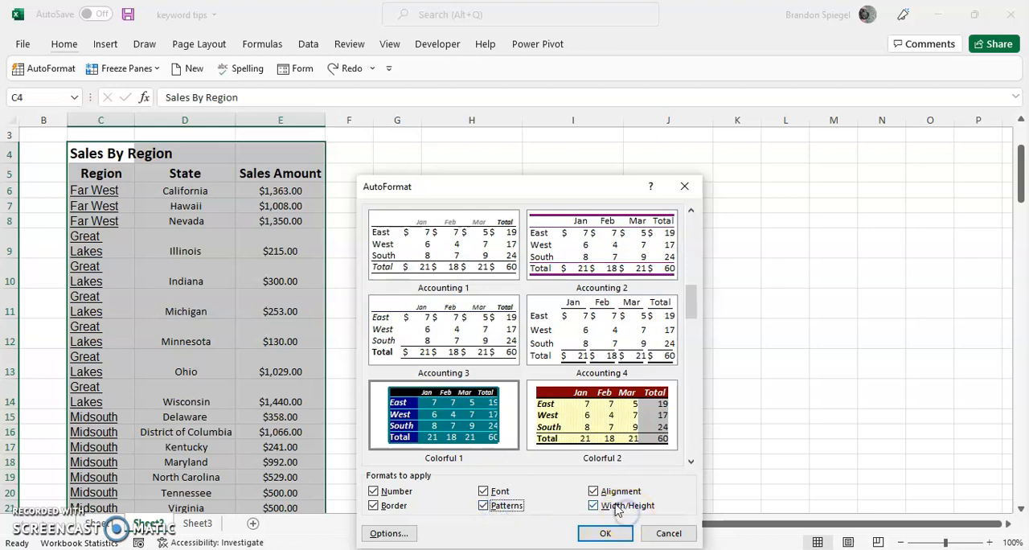
# Preview the styles without the Width/Height and Font formats, and re-enable both formats
pyautogui.click(594, 505)
pyautogui.click(492, 491)
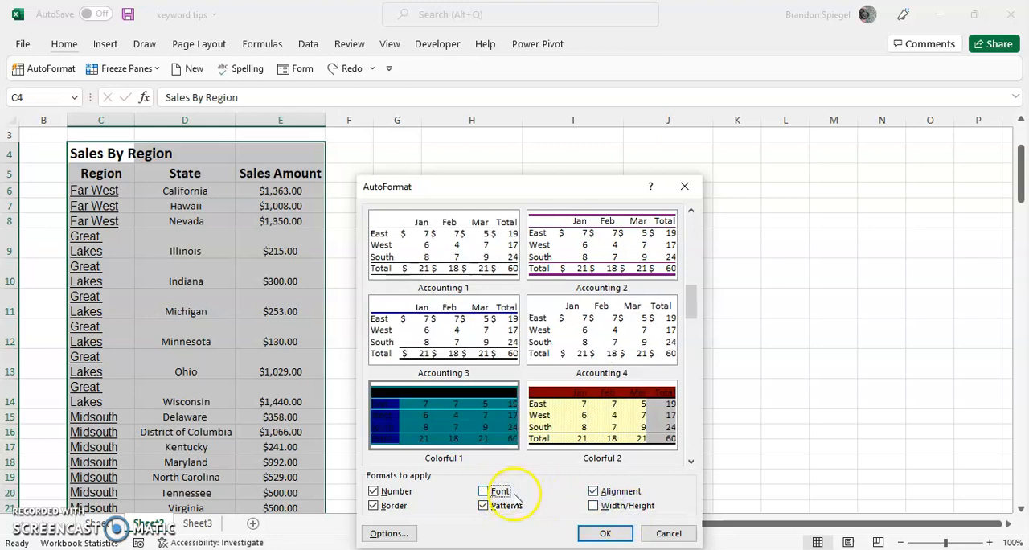
pyautogui.click(505, 492)
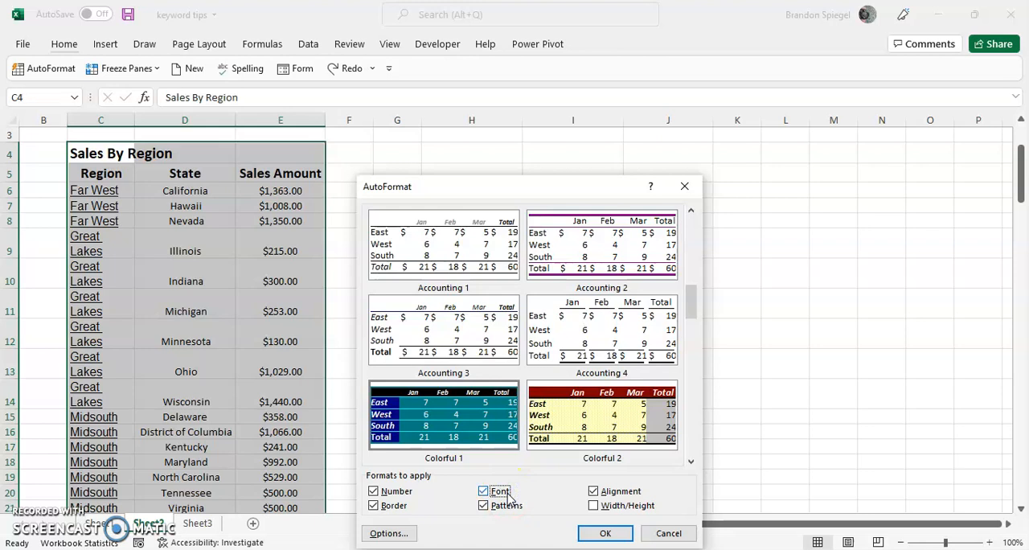
pyautogui.click(594, 505)
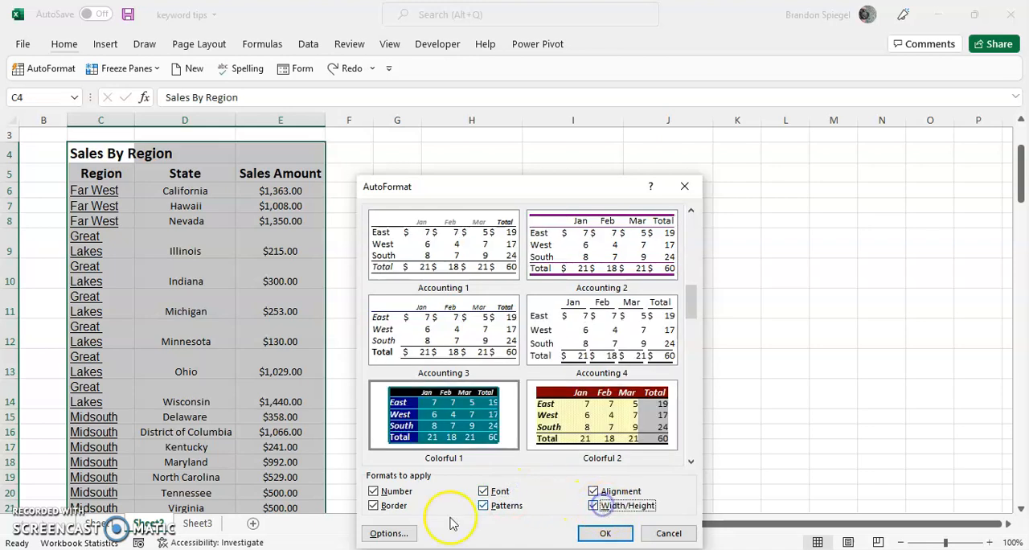
# Apply the Colorful 1 style to the sales table with all formats included
pyautogui.click(450, 417)
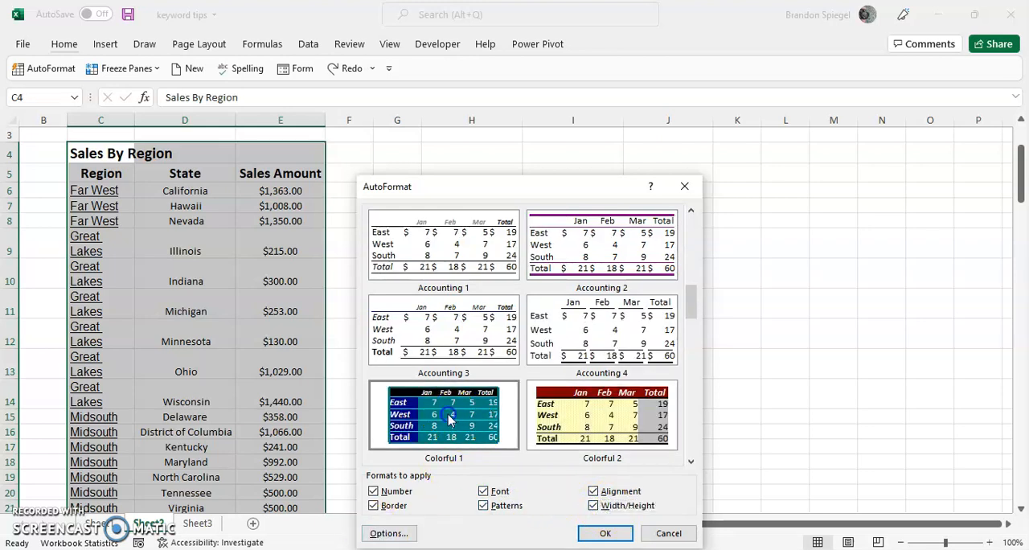
pyautogui.click(607, 533)
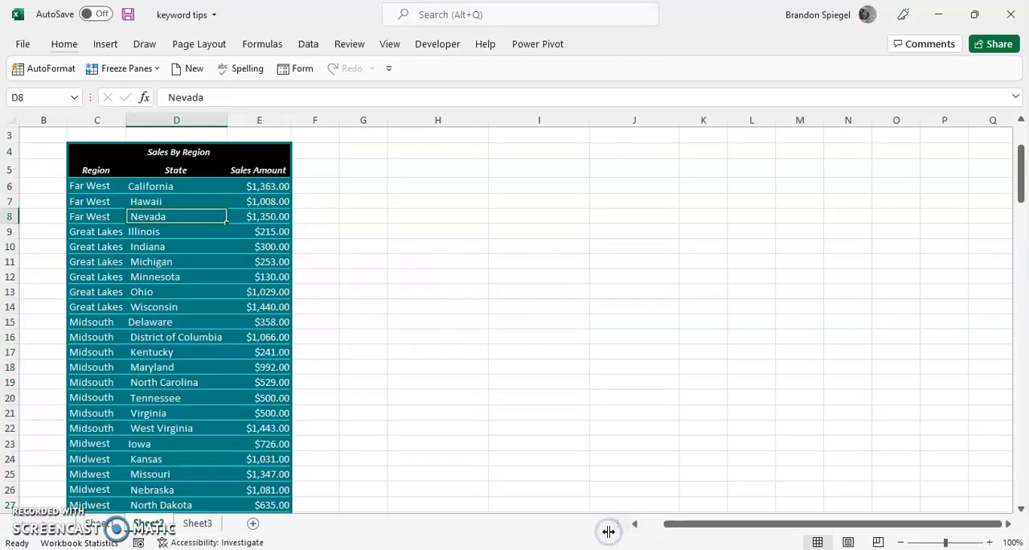
# Examine the newly formatted sales table from its header rows down to its last row
pyautogui.press('Up')
pyautogui.press('Up')
pyautogui.press('Up')
pyautogui.press('Down')
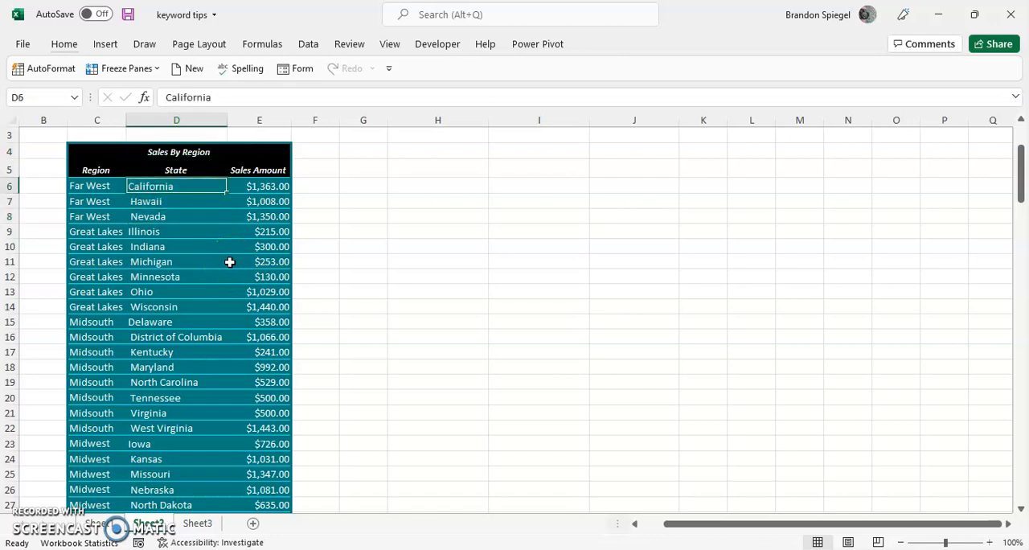
pyautogui.hotkey('ctrl', 'Down')
pyautogui.hotkey('ctrl', 'Up')
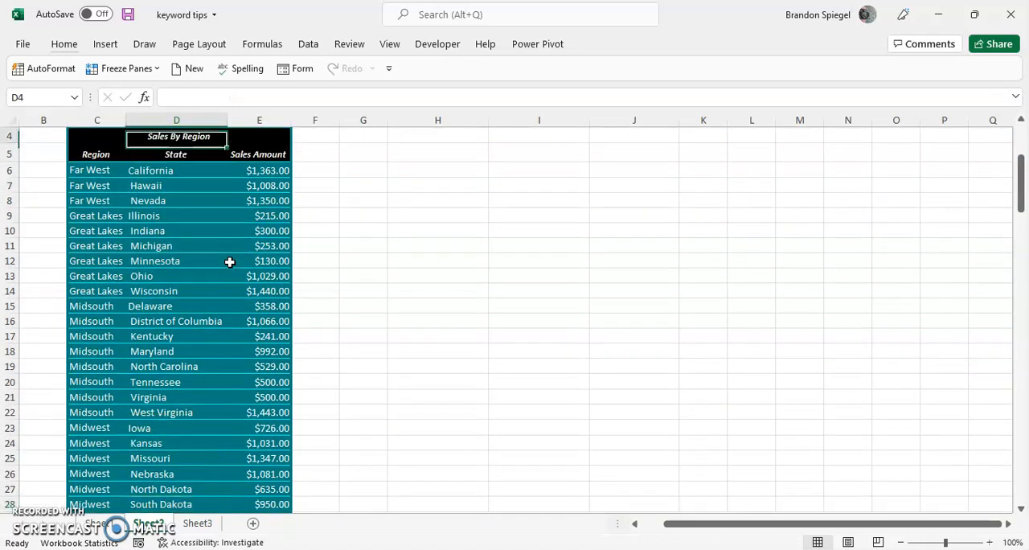
pyautogui.hotkey('ctrl', 'Up')
pyautogui.hotkey('ctrl', 'Down')
pyautogui.press('Down')
pyautogui.press('Down')
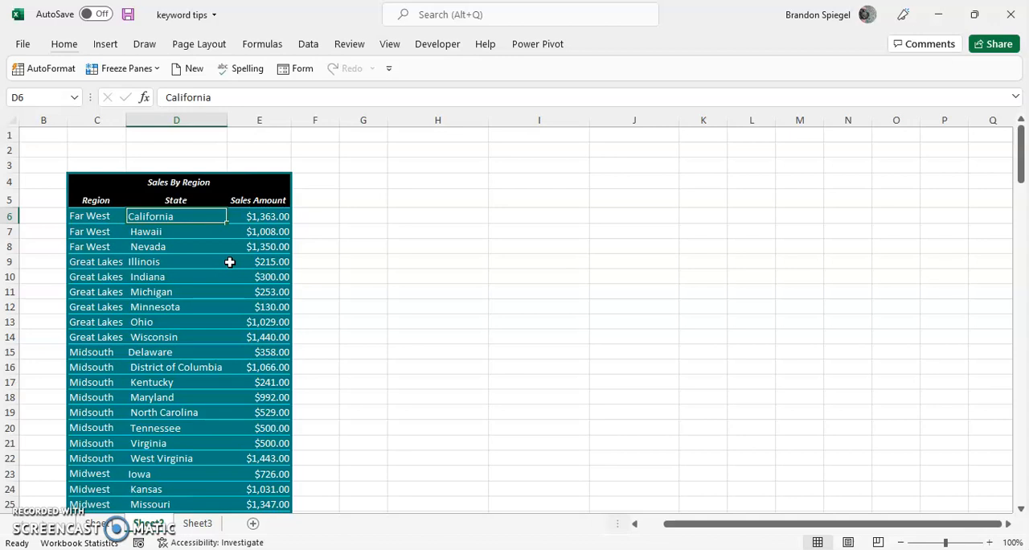
# Reformat the Sales By Region table with the Colorful 2 AutoFormat style
pyautogui.hotkey('alt', '1')
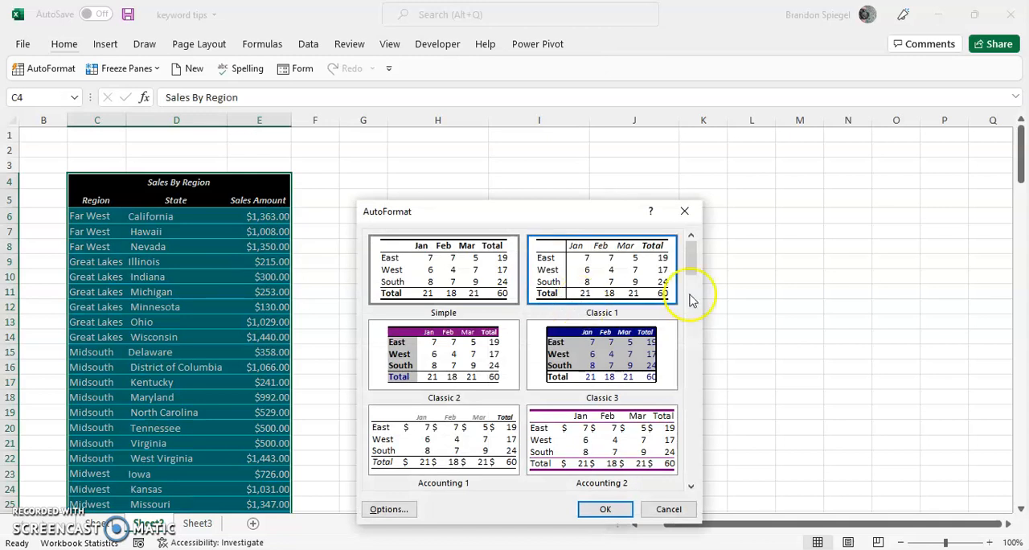
pyautogui.click(689, 310)
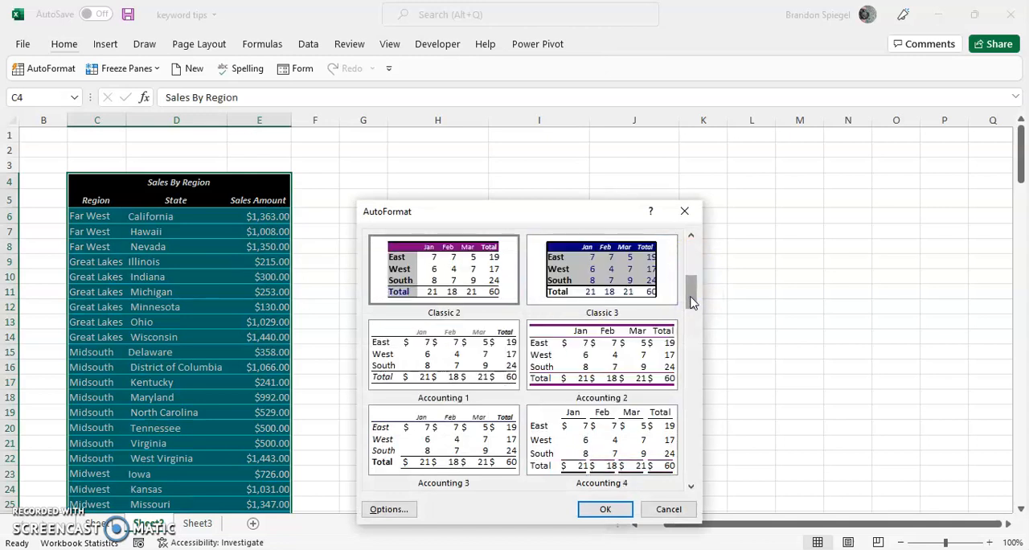
pyautogui.click(688, 345)
pyautogui.click(595, 432)
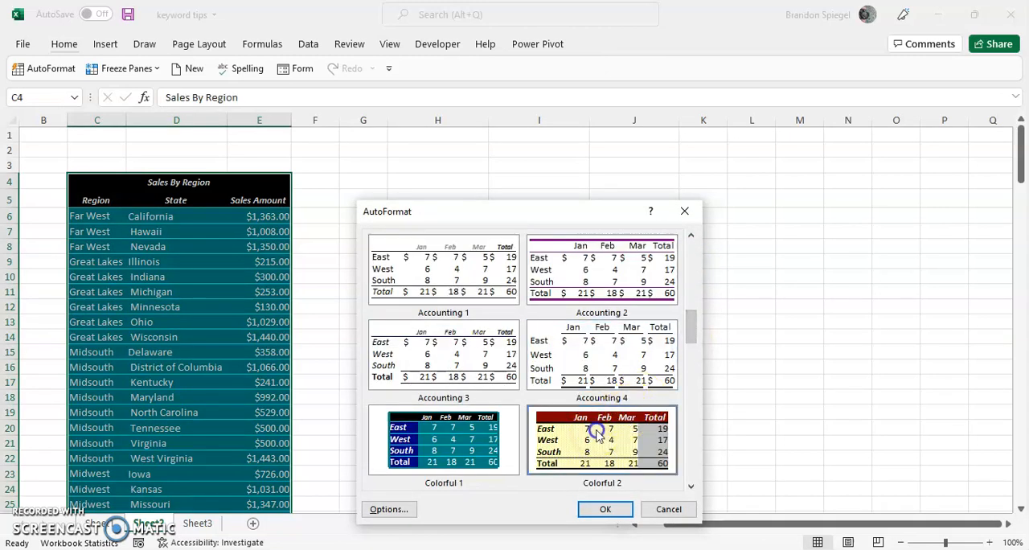
pyautogui.click(599, 510)
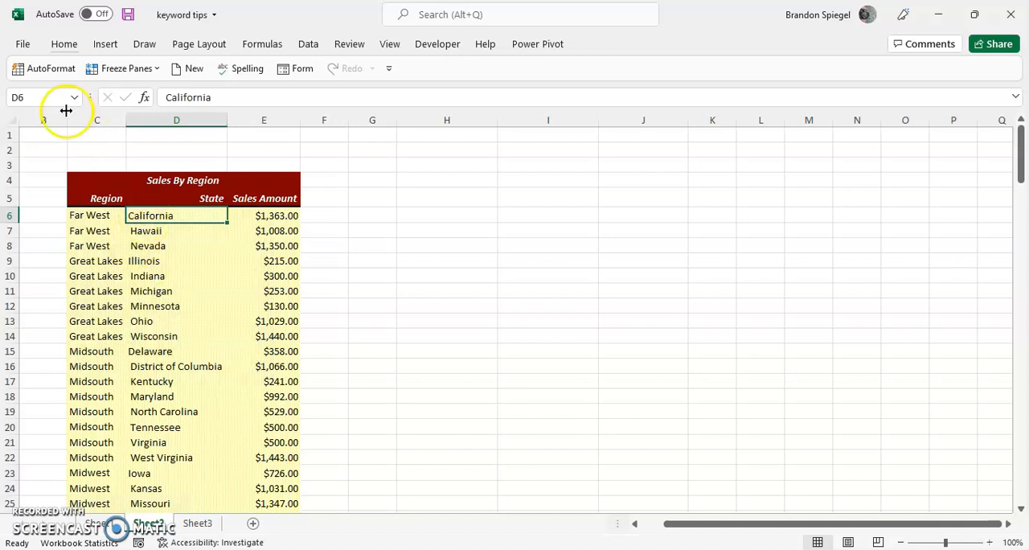
# Open the Quick Access Toolbar customization options and list All Commands as the command source
pyautogui.click(23, 45)
pyautogui.click(94, 529)
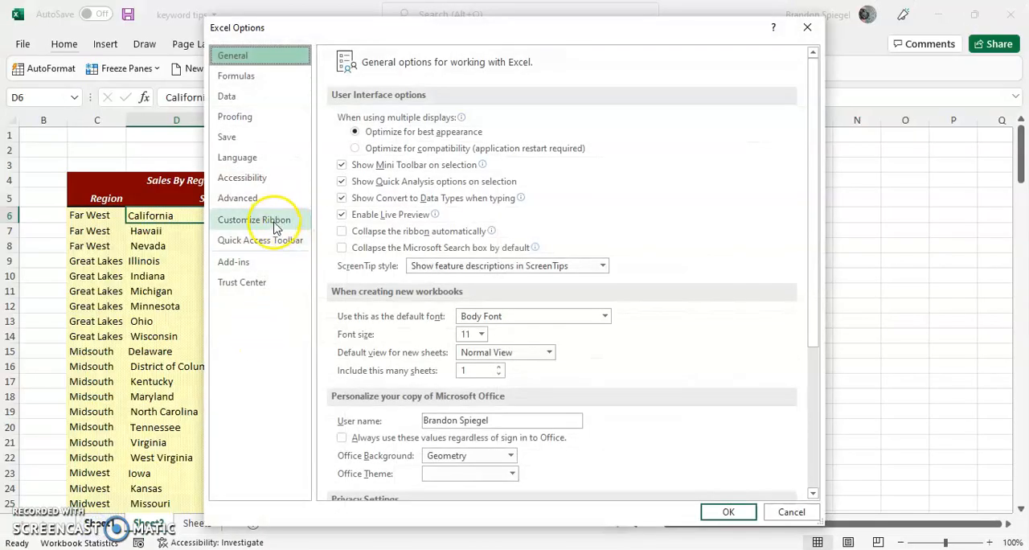
pyautogui.click(270, 239)
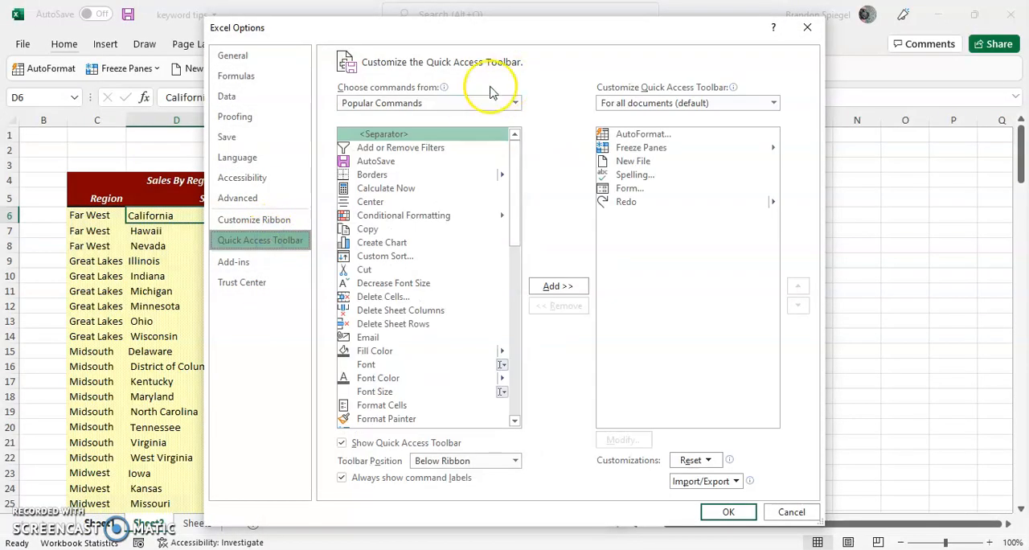
pyautogui.click(460, 102)
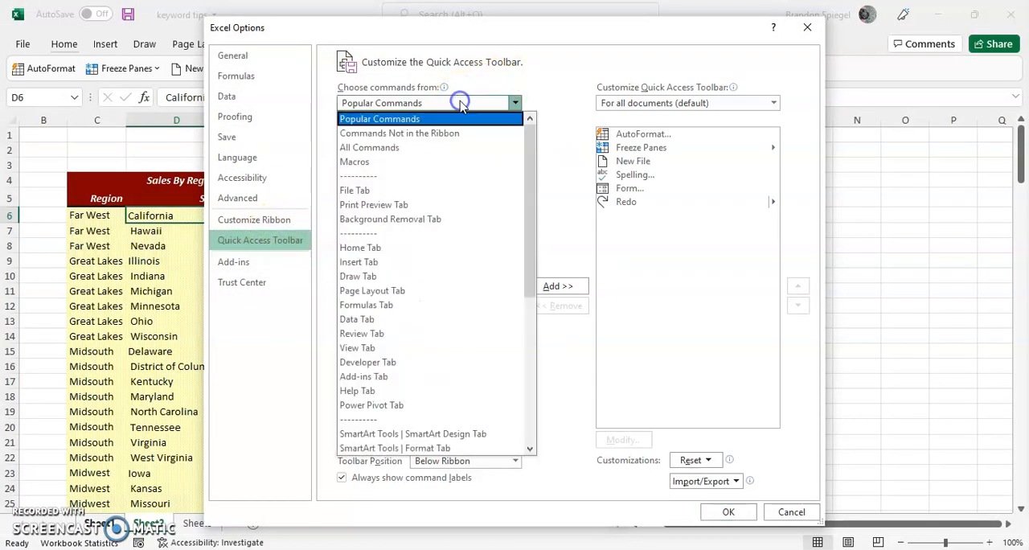
pyautogui.click(404, 153)
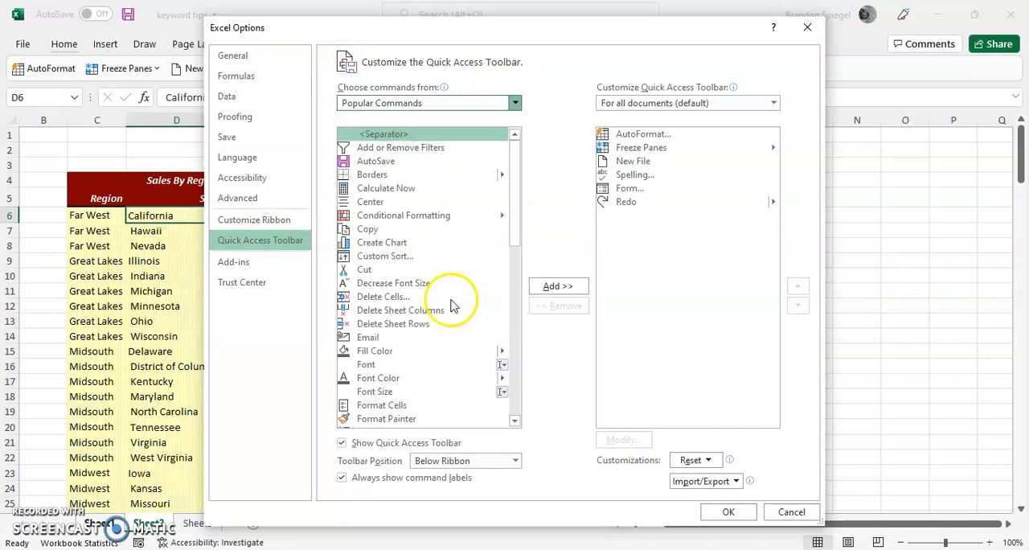
# Try to add the AutoFormat command to the Quick Access Toolbar
pyautogui.moveTo(513, 148); pyautogui.dragTo(512, 185)
pyautogui.scroll(8, 419, 181)
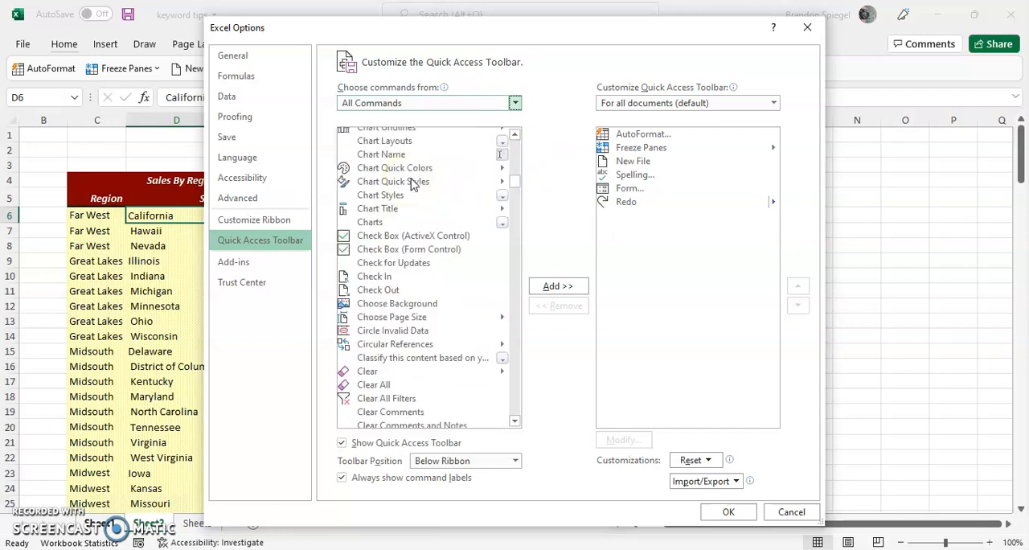
pyautogui.scroll(20, 412, 184)
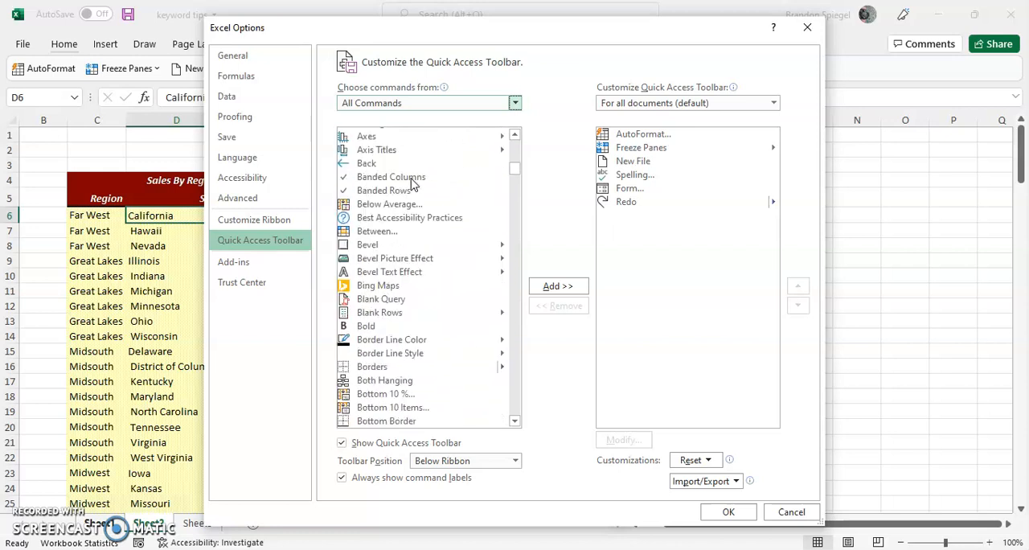
pyautogui.scroll(2, 412, 184)
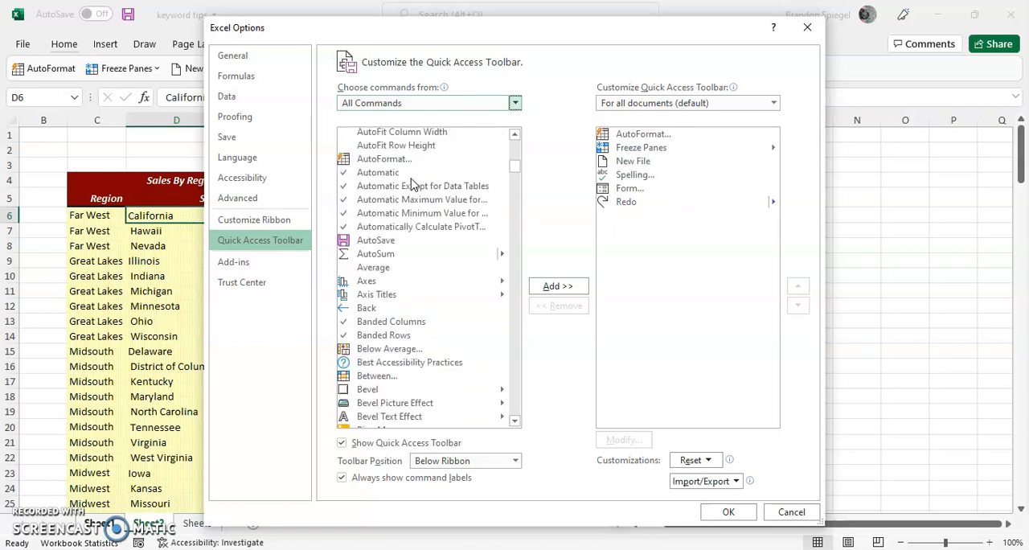
pyautogui.scroll(2, 412, 184)
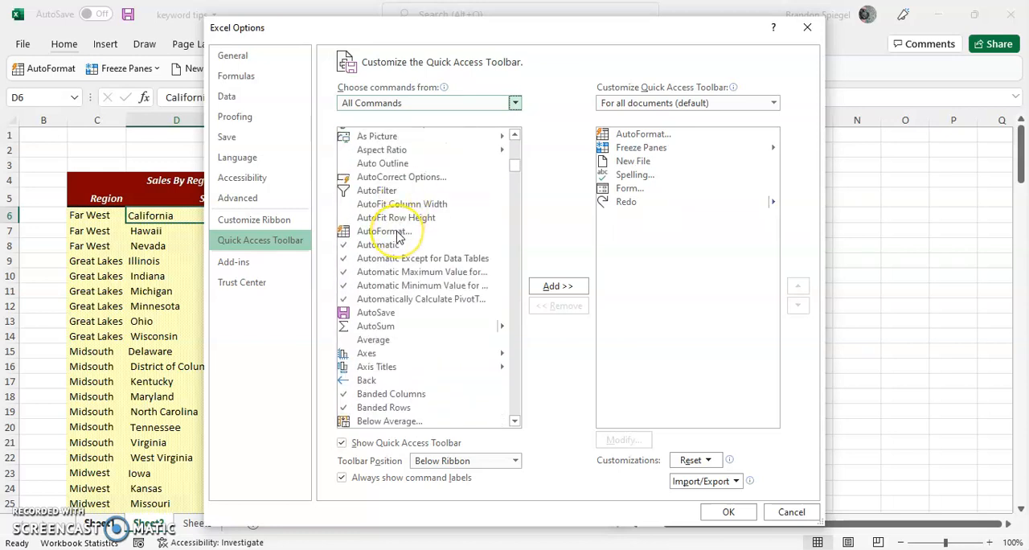
pyautogui.click(381, 232)
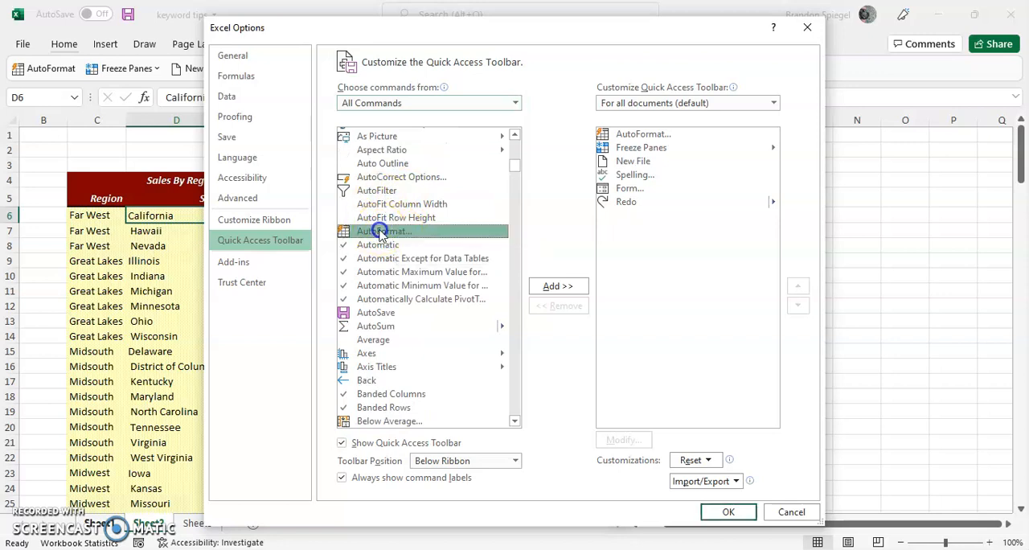
pyautogui.click(558, 286)
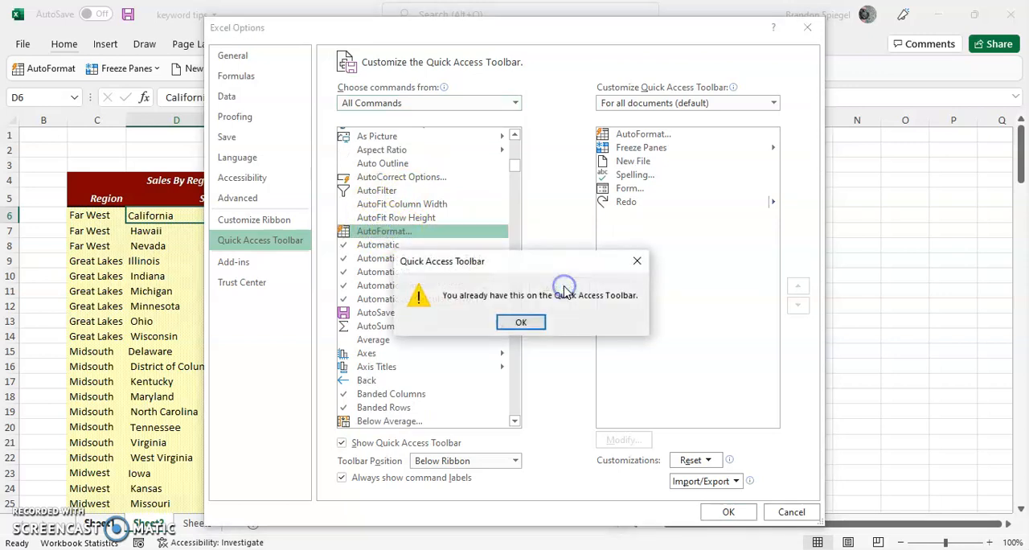
pyautogui.click(637, 262)
# Move AutoFormat below Redo, to the end of the Quick Access Toolbar command order
pyautogui.click(669, 135)
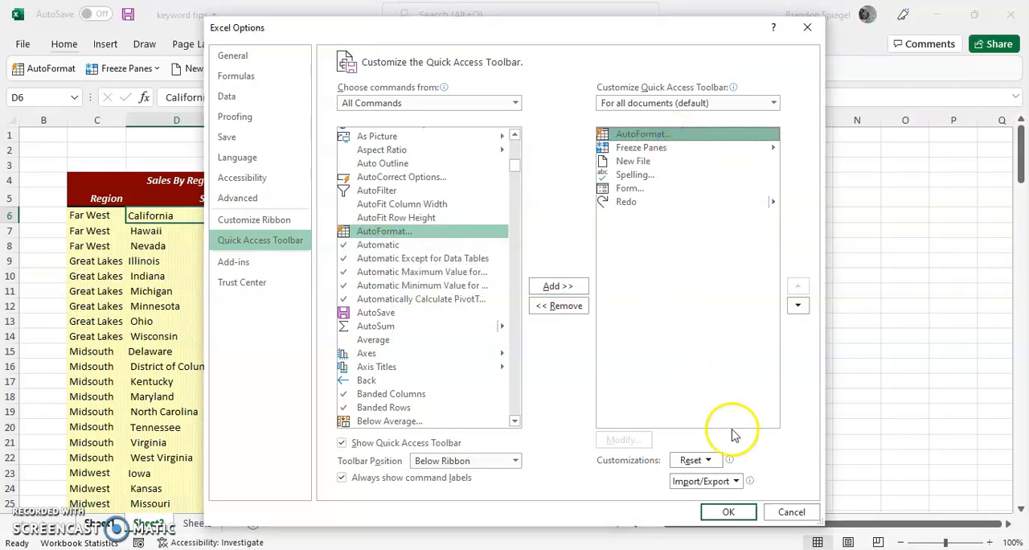
pyautogui.click(798, 305)
pyautogui.click(798, 305)
pyautogui.click(797, 306)
pyautogui.click(797, 306)
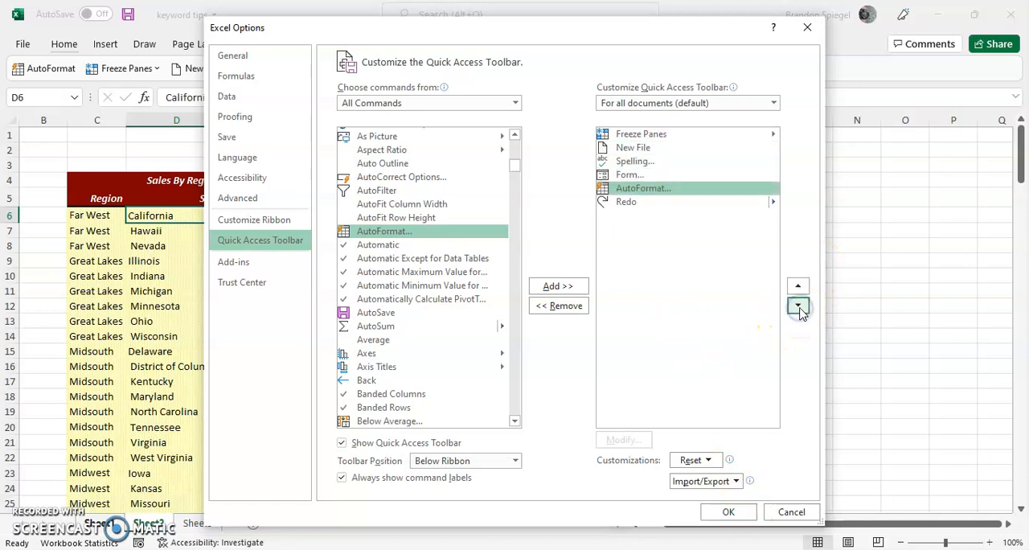
pyautogui.click(797, 305)
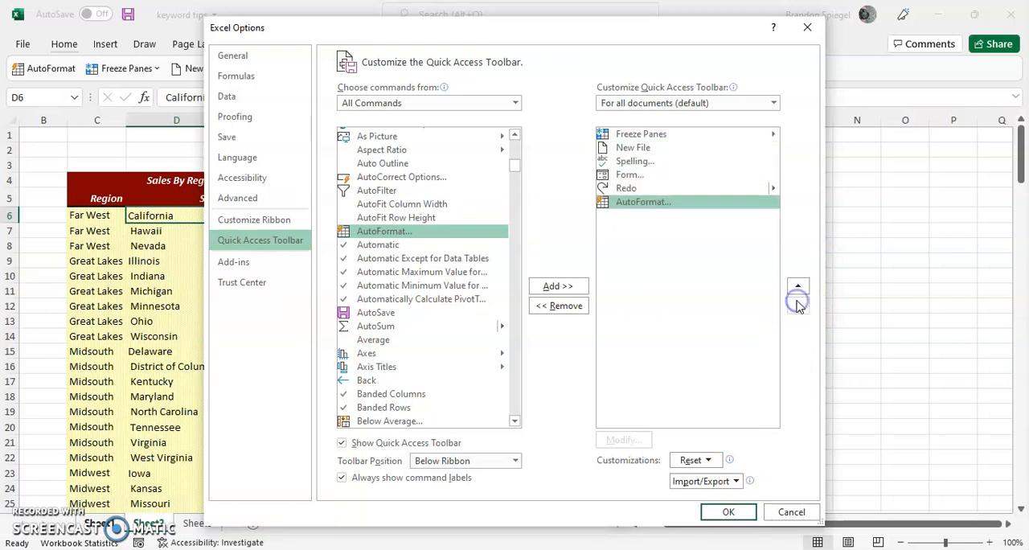
# Apply the Quick Access Toolbar changes and test the AutoFormat command from it, closing its dialog without choosing a style
pyautogui.click(728, 511)
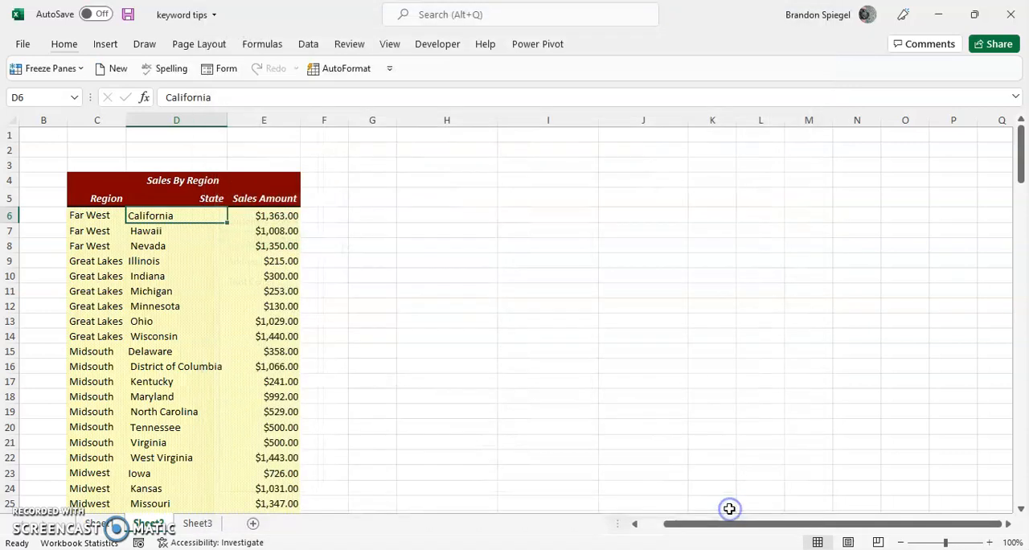
pyautogui.click(342, 70)
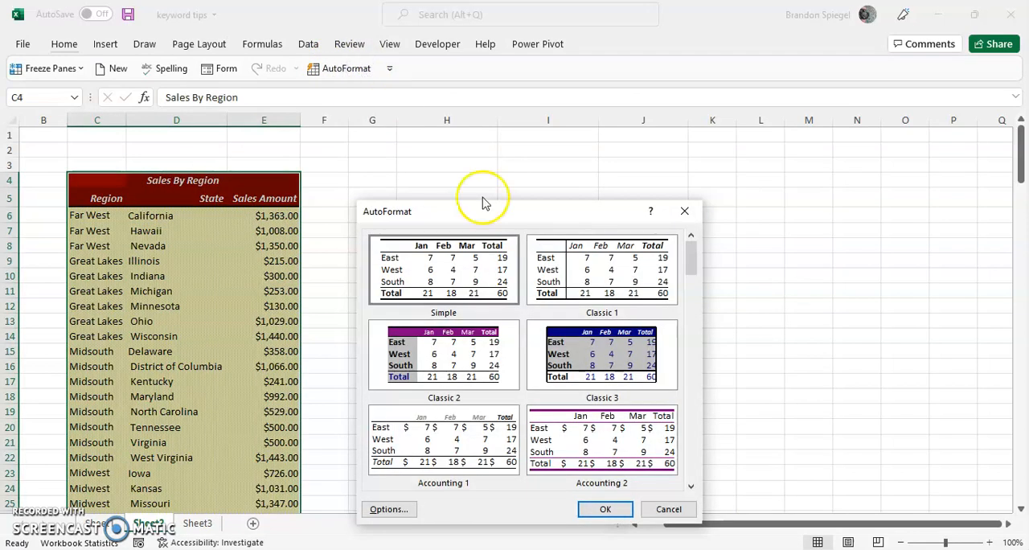
pyautogui.press('Escape')
pyautogui.click(368, 228)
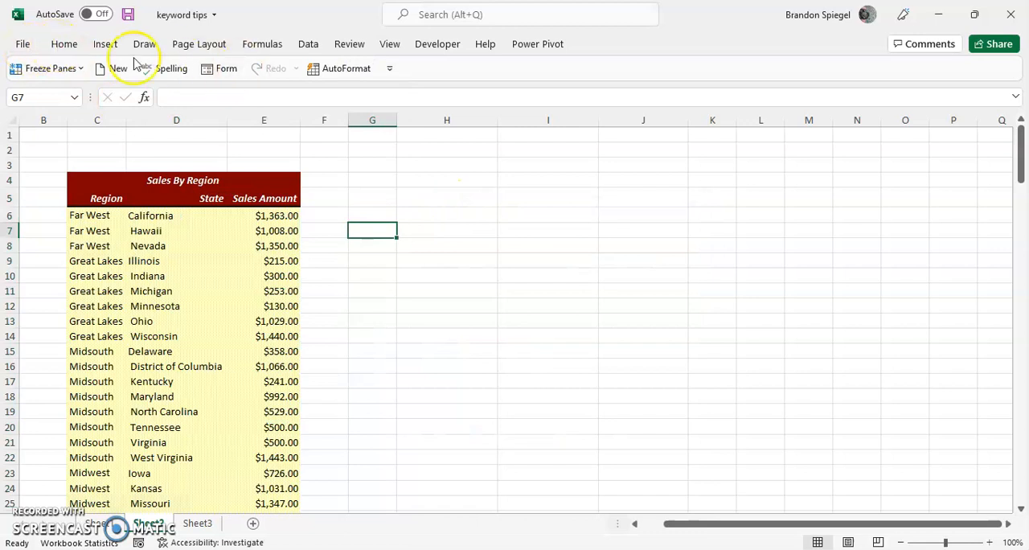
# Open the Customize Ribbon settings in the Excel options
pyautogui.click(16, 48)
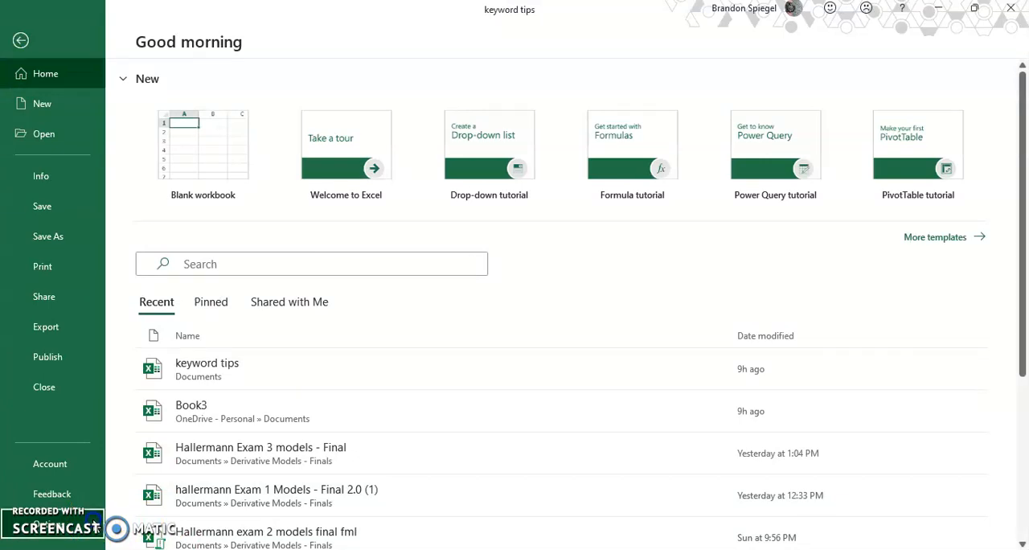
pyautogui.click(95, 524)
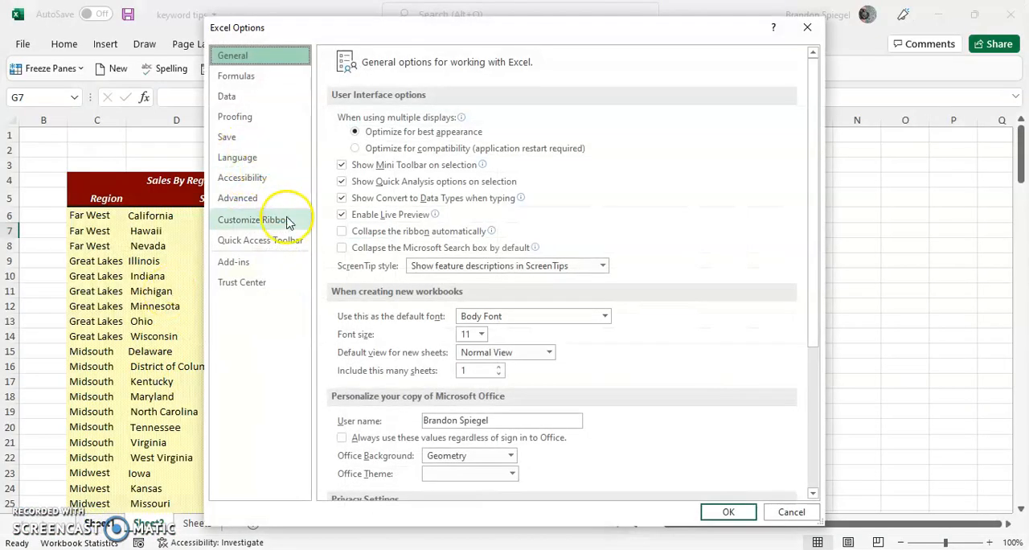
pyautogui.click(256, 219)
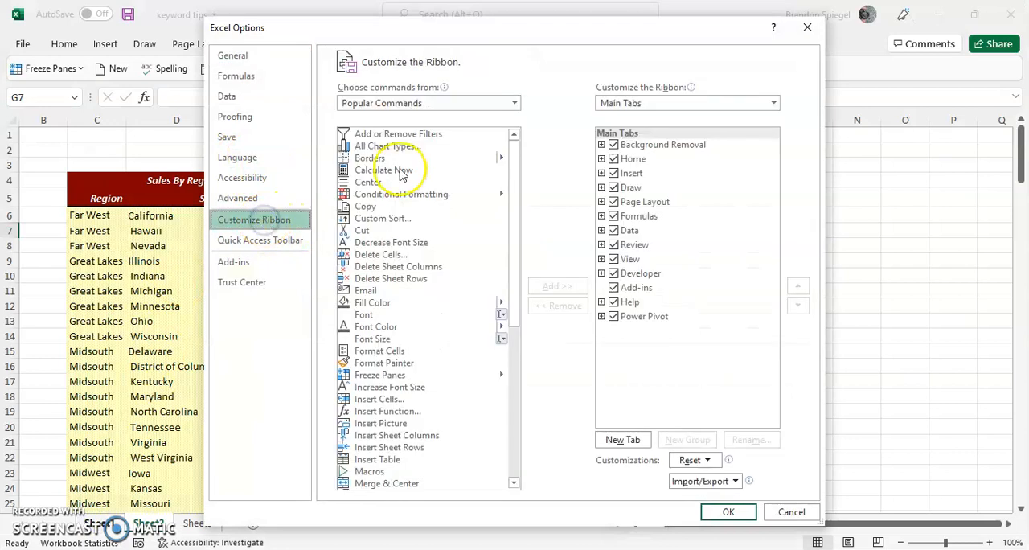
pyautogui.click(625, 440)
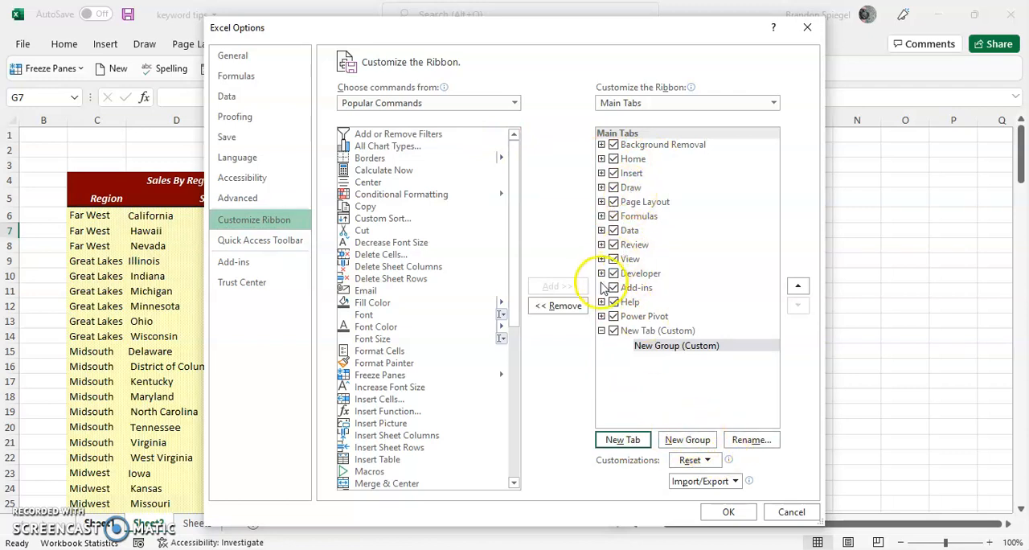
pyautogui.click(561, 305)
pyautogui.click(567, 304)
# Add a new custom group to the Home tab of the ribbon
pyautogui.click(634, 160)
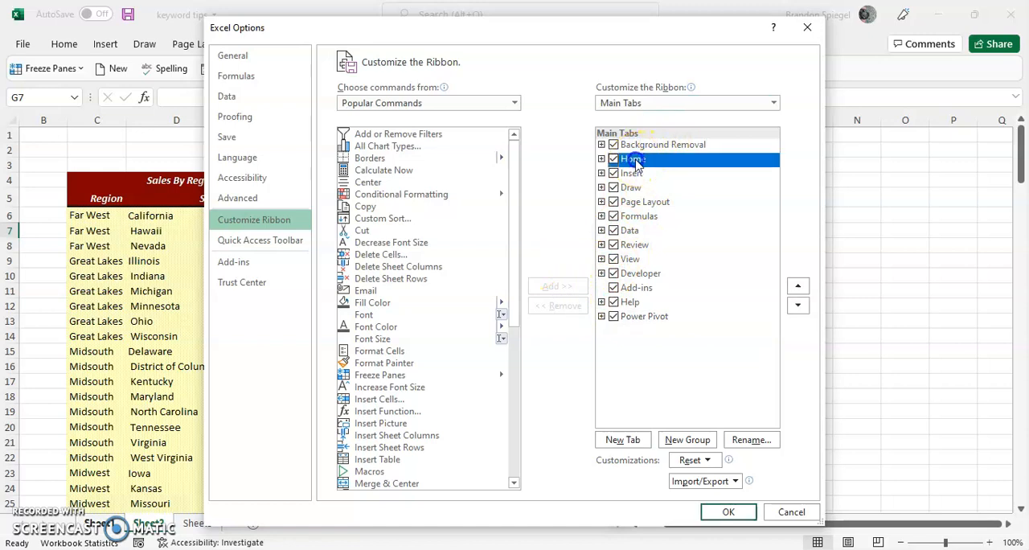
pyautogui.click(687, 440)
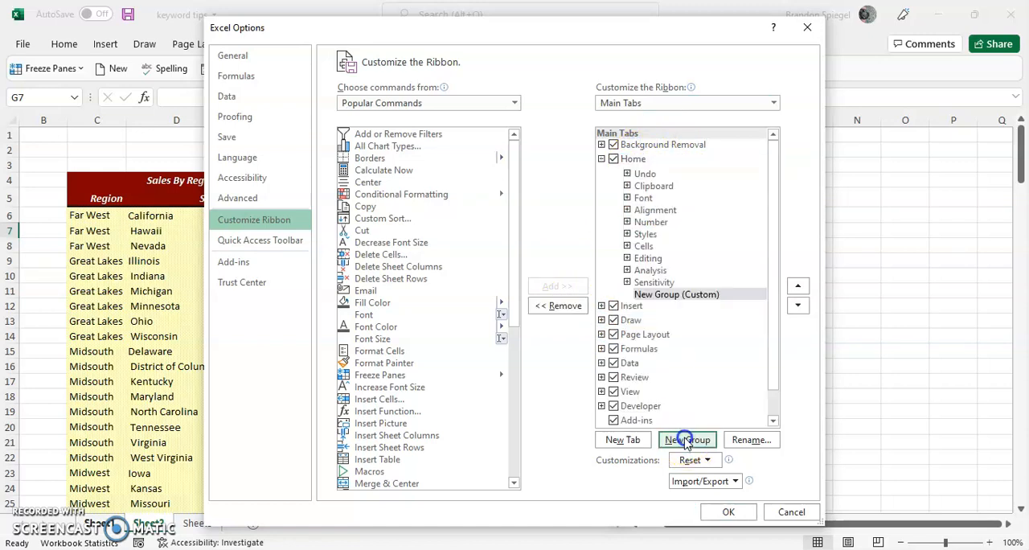
pyautogui.click(744, 440)
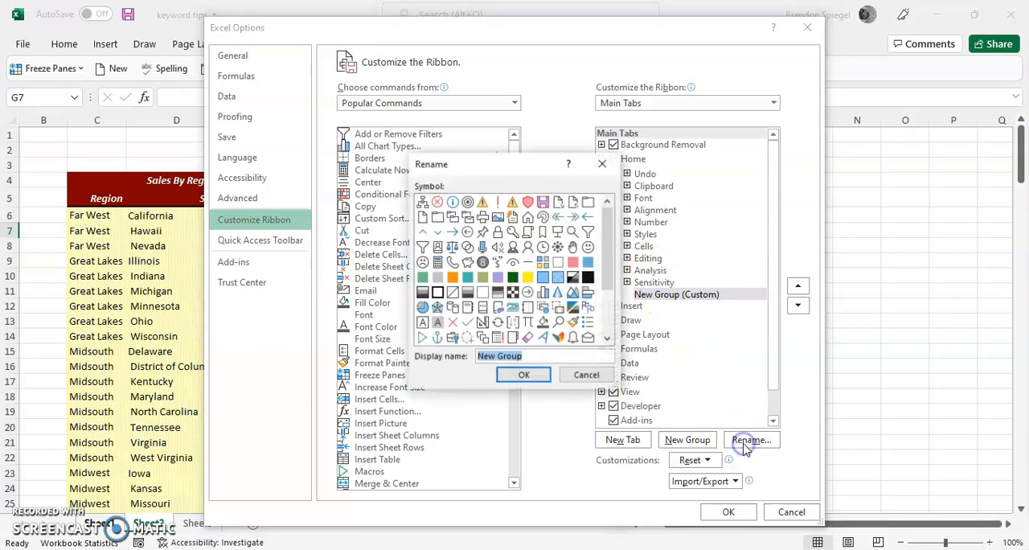
pyautogui.click(603, 167)
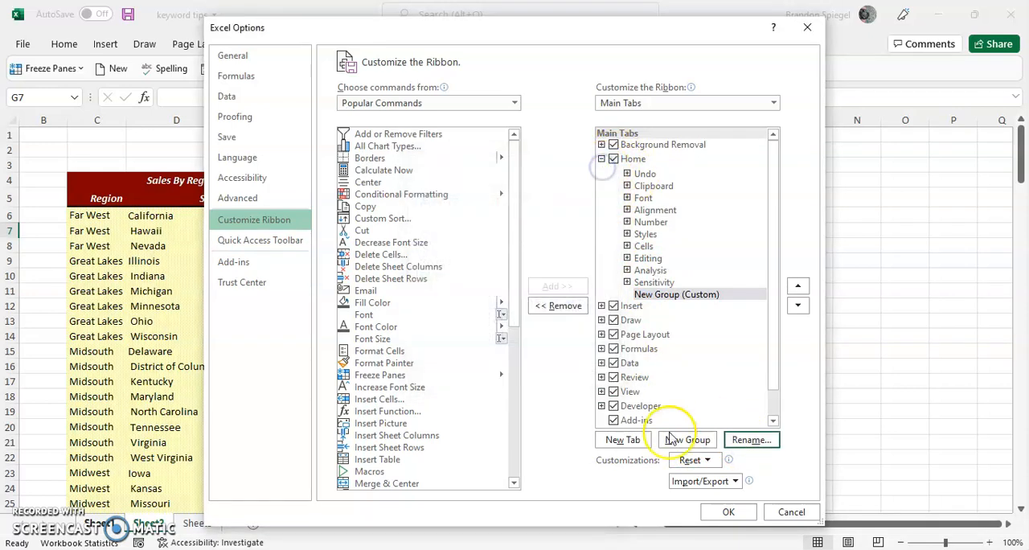
# Rename the new Home tab group as Custom Group and give it the mouse symbol
pyautogui.click(750, 440)
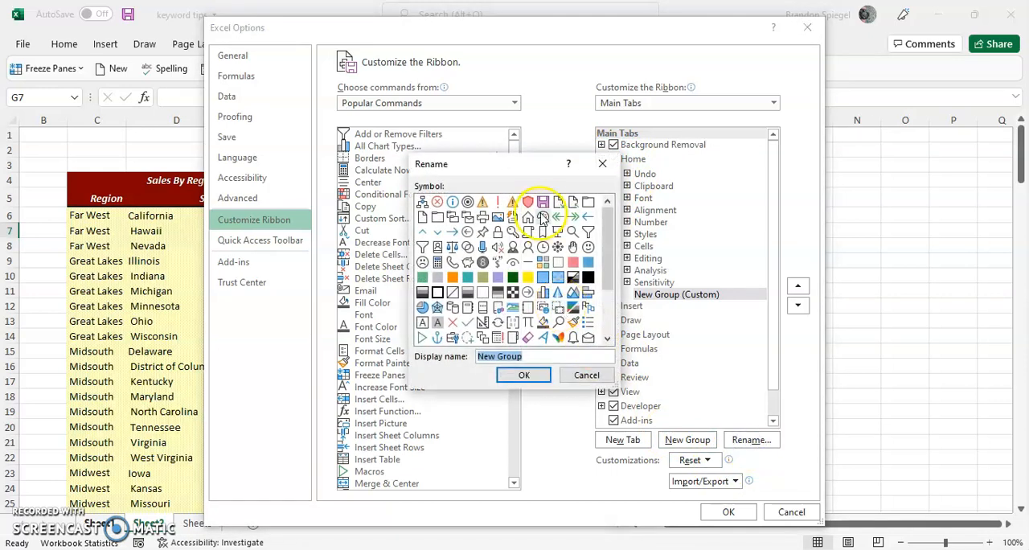
pyautogui.moveTo(613, 231); pyautogui.dragTo(611, 273)
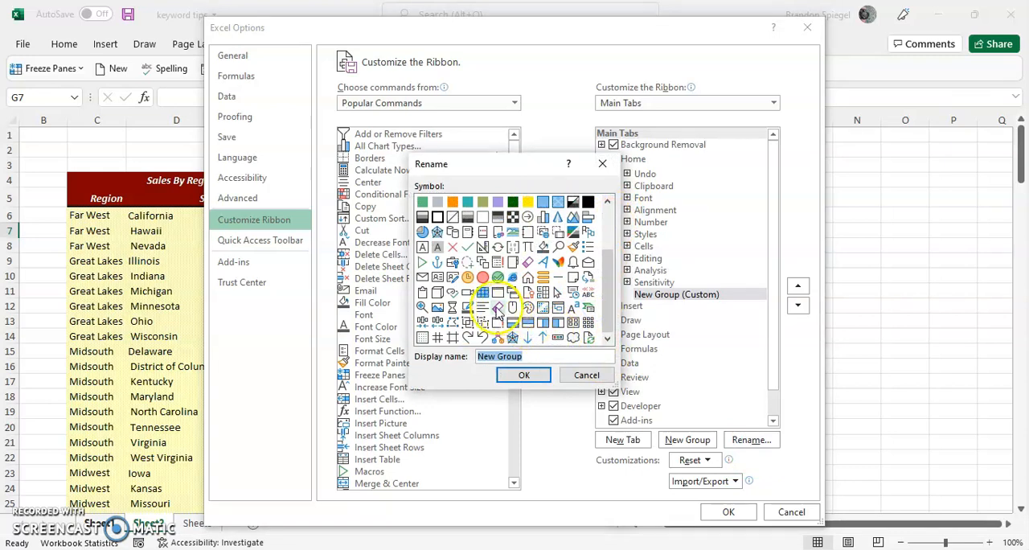
pyautogui.click(512, 307)
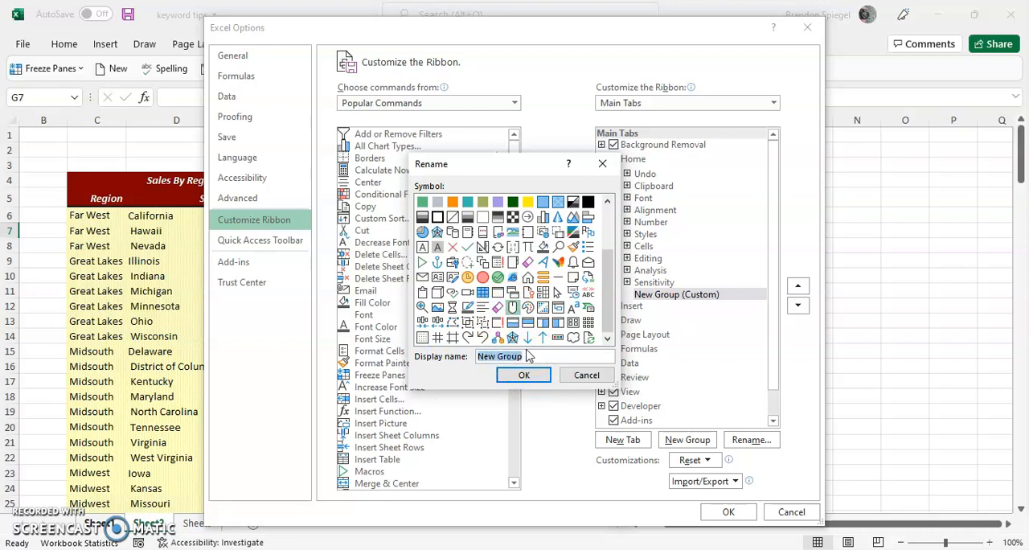
pyautogui.write('Custom')
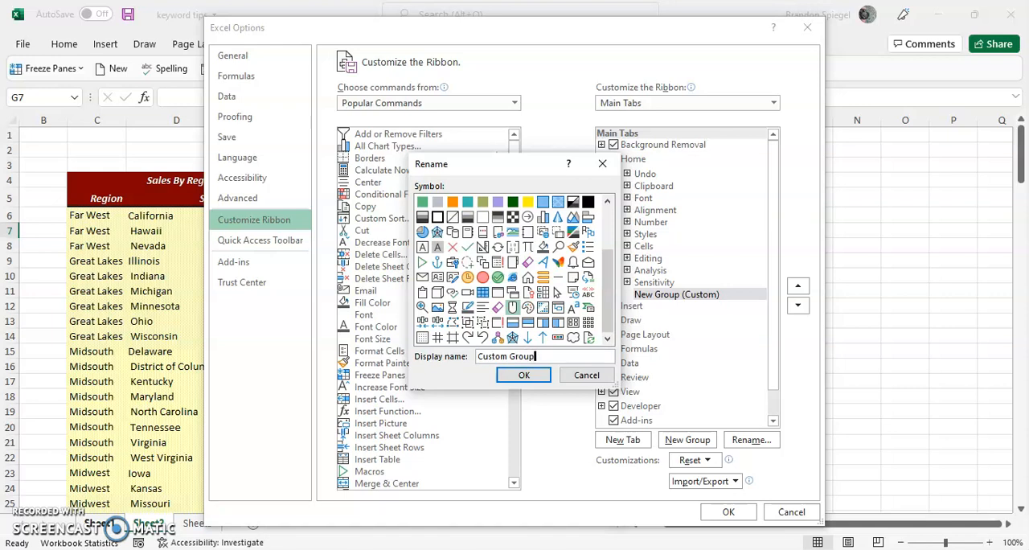
pyautogui.click(523, 375)
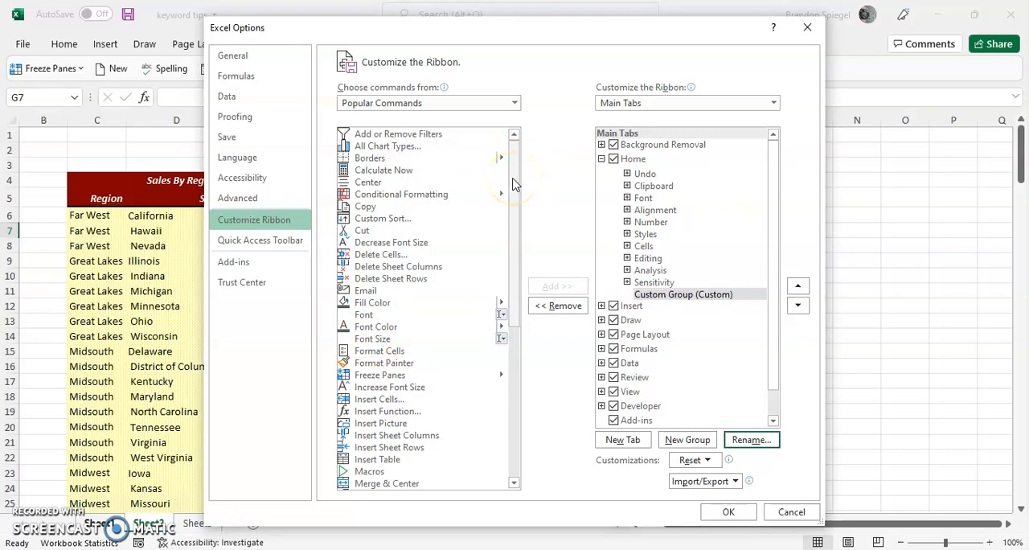
# Add the AutoFormat command from All Commands to Custom Group and apply the ribbon customization
pyautogui.click(425, 104)
pyautogui.click(389, 151)
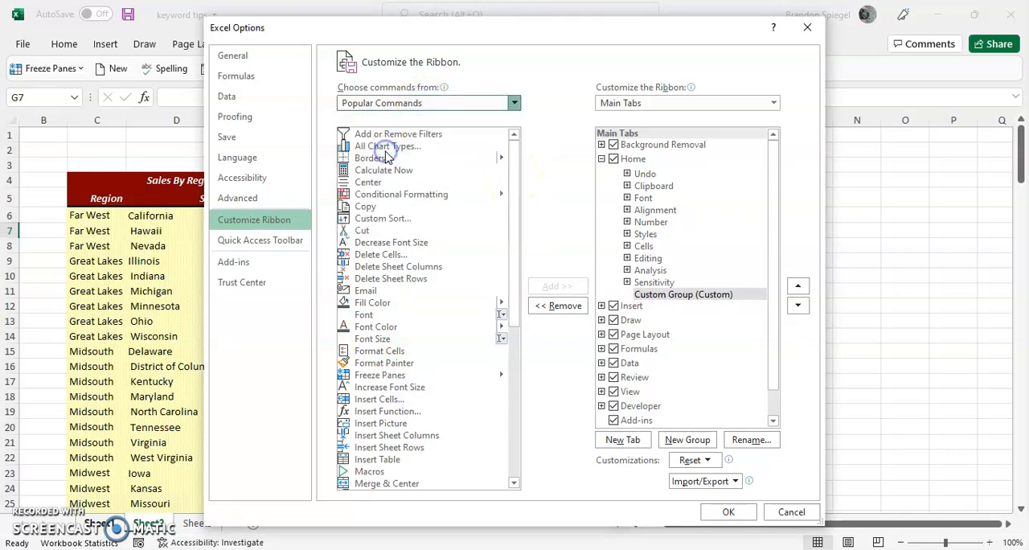
pyautogui.click(513, 482)
pyautogui.moveTo(513, 484); pyautogui.dragTo(513, 485)
pyautogui.click(374, 376)
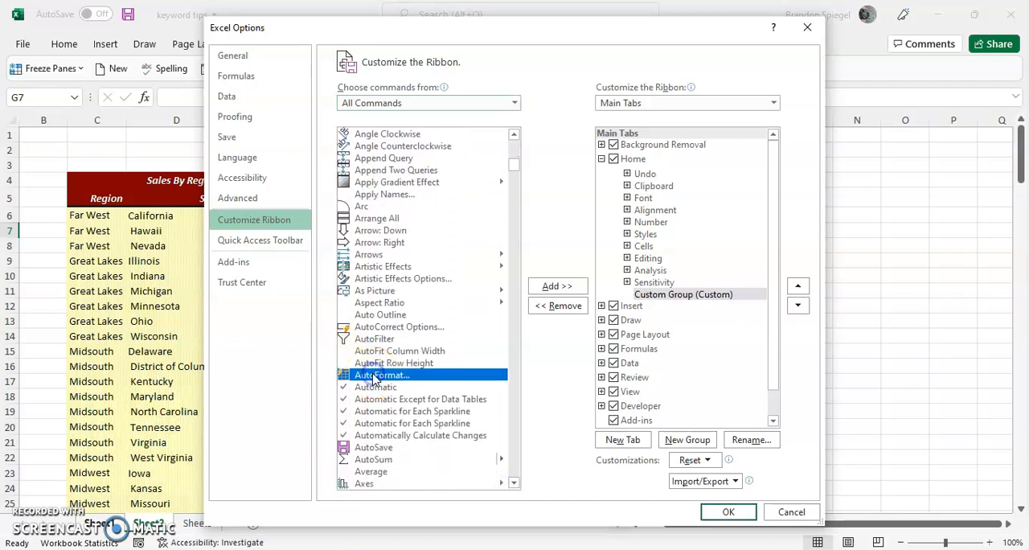
pyautogui.click(543, 287)
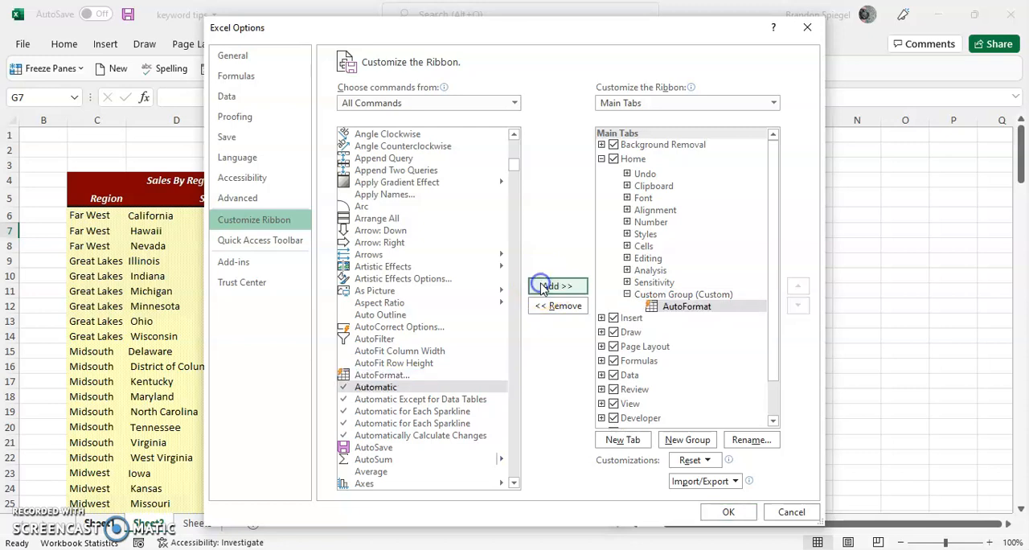
pyautogui.click(728, 511)
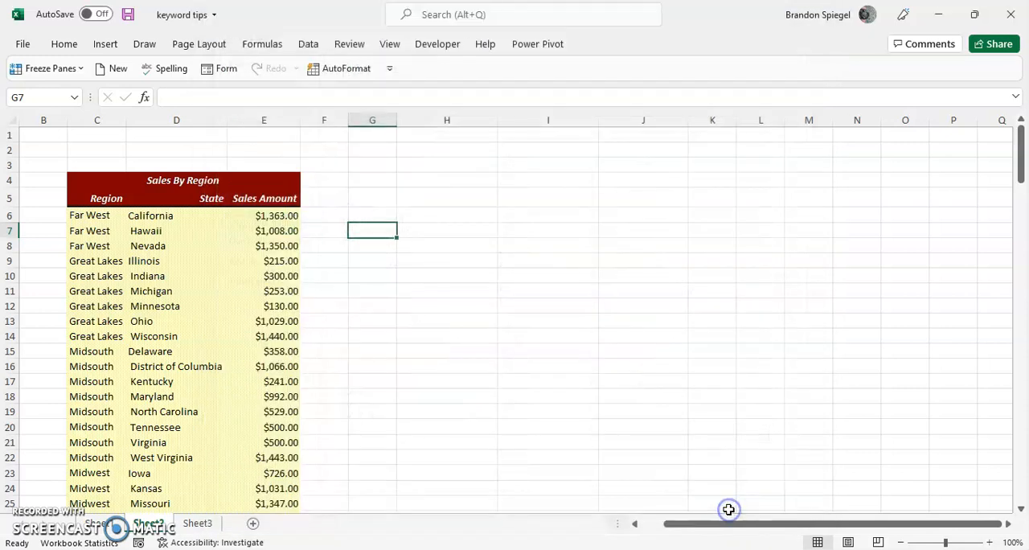
# Check the AutoFormat command in Custom Group on the Home ribbon
pyautogui.click(63, 44)
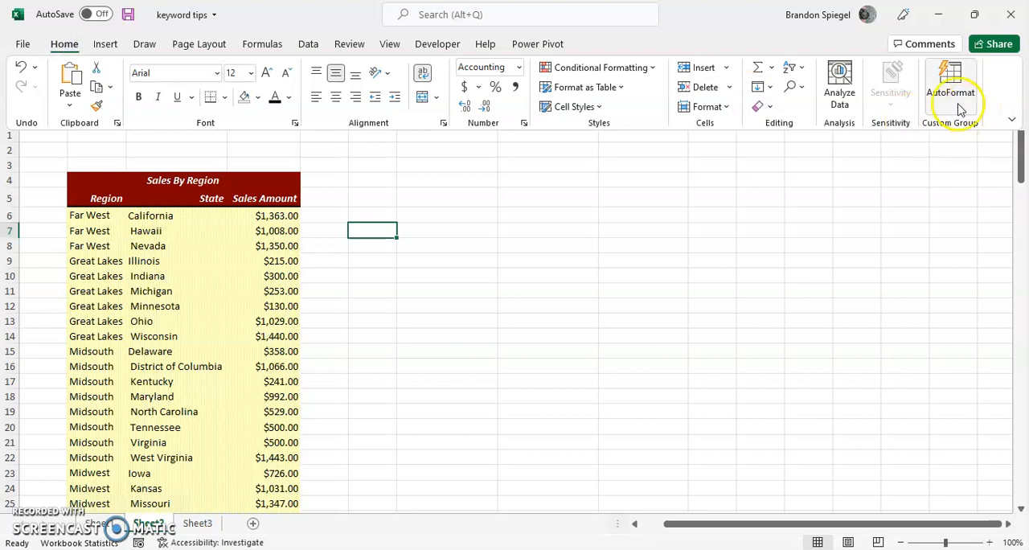
pyautogui.click(1015, 120)
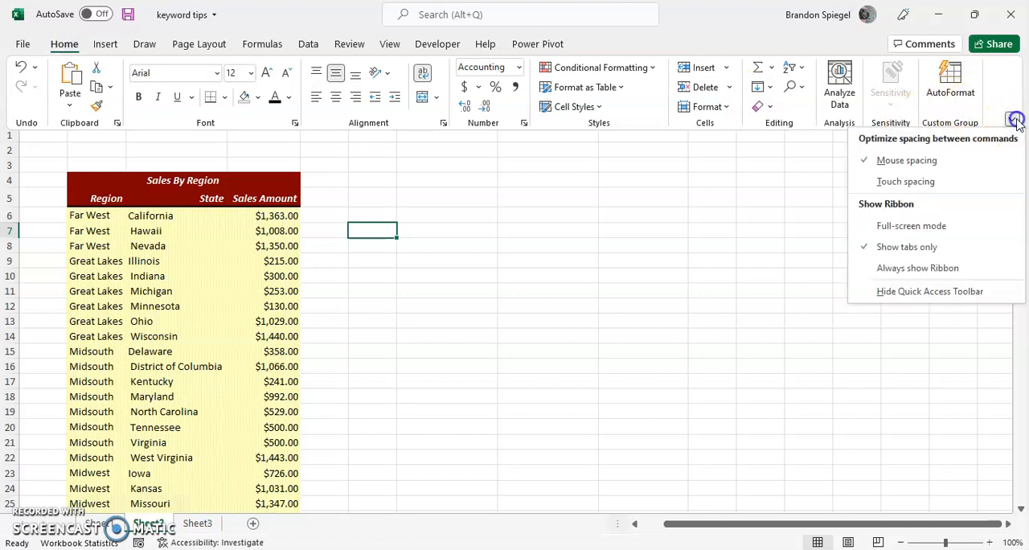
pyautogui.click(953, 95)
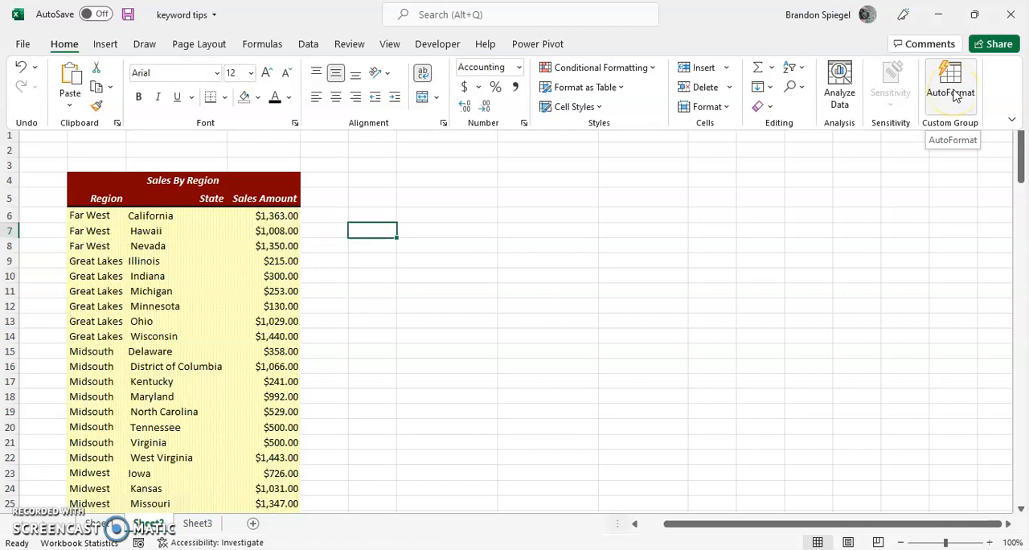
pyautogui.click(389, 258)
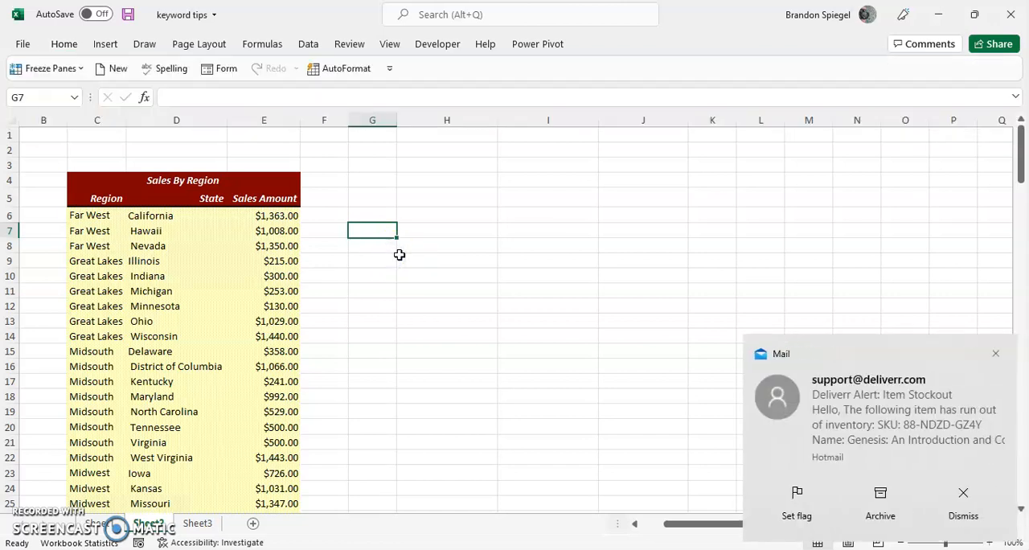
# Convert the sales data range C5:E28 into a table with headers
pyautogui.click(26, 518)
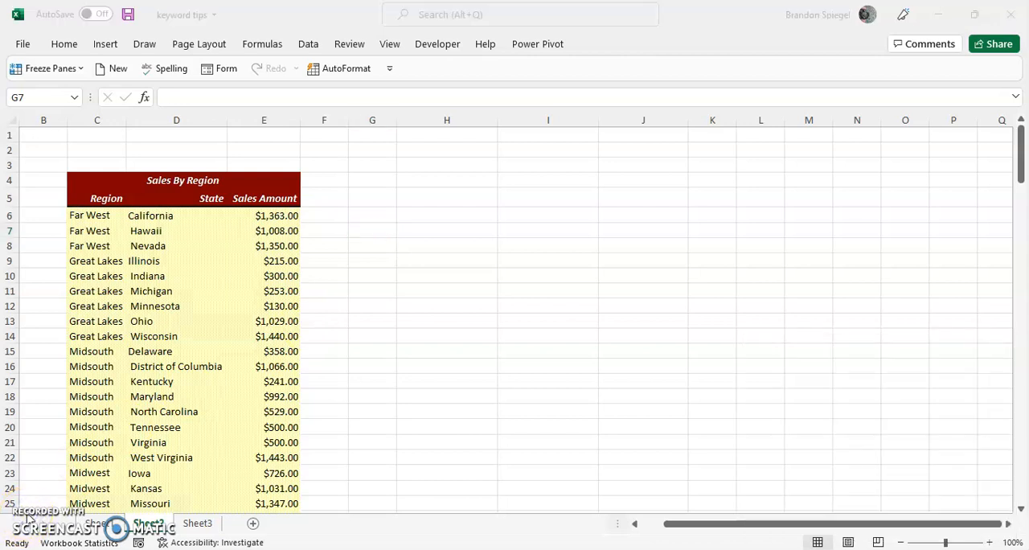
pyautogui.click(114, 331)
pyautogui.click(75, 219)
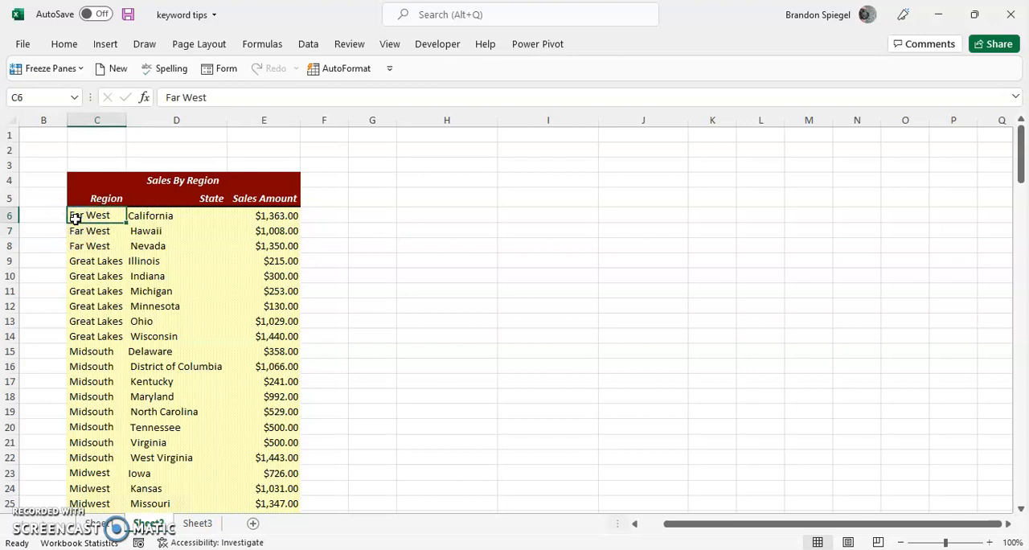
pyautogui.press('Up')
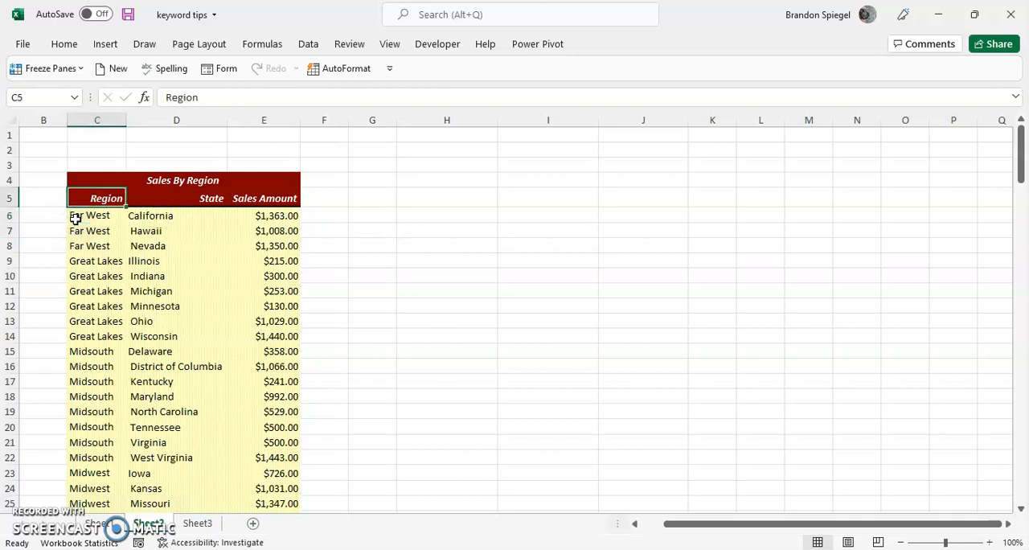
pyautogui.hotkey('ctrl', 'shift', 'End')
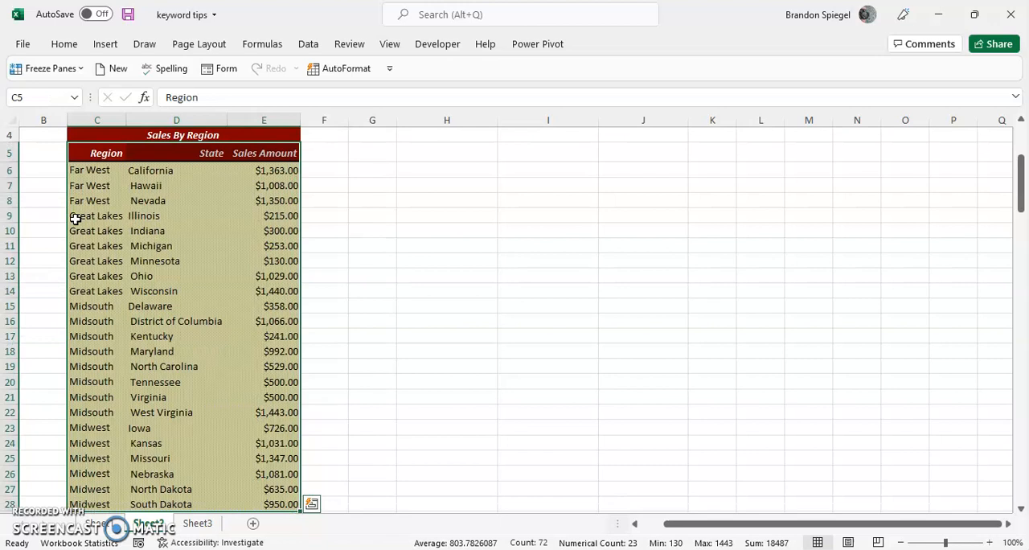
pyautogui.hotkey('ctrl', 't')
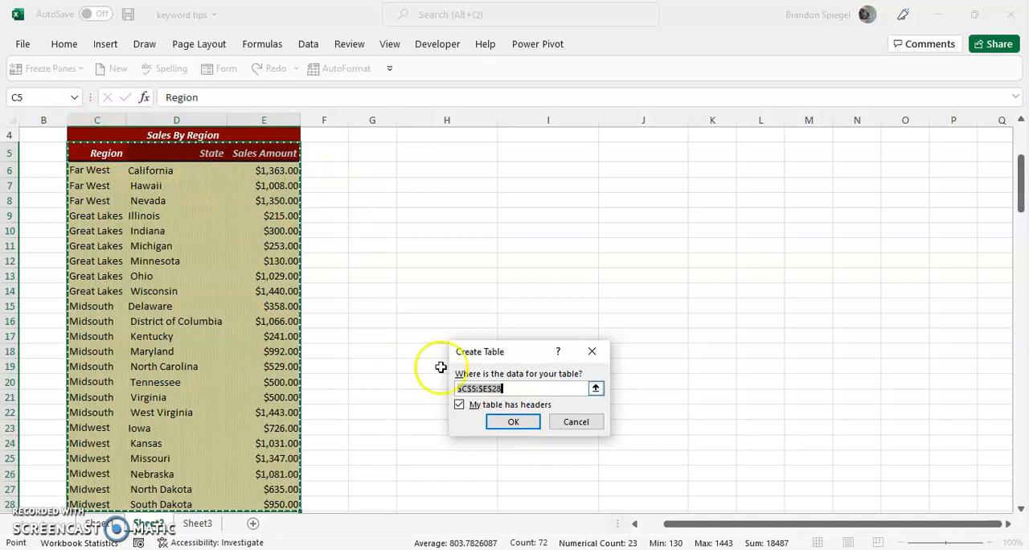
pyautogui.click(505, 421)
# Filter the table's Region column to show only Great Lakes and Midwest, excluding Far West and Midsouth
pyautogui.press('Up')
pyautogui.press('Down')
pyautogui.press('Up')
pyautogui.press('Up')
pyautogui.press('Up')
pyautogui.press('Up')
pyautogui.press('Down')
pyautogui.press('Down')
pyautogui.press('Down')
pyautogui.press('Down')
pyautogui.press('Down')
pyautogui.press('Up')
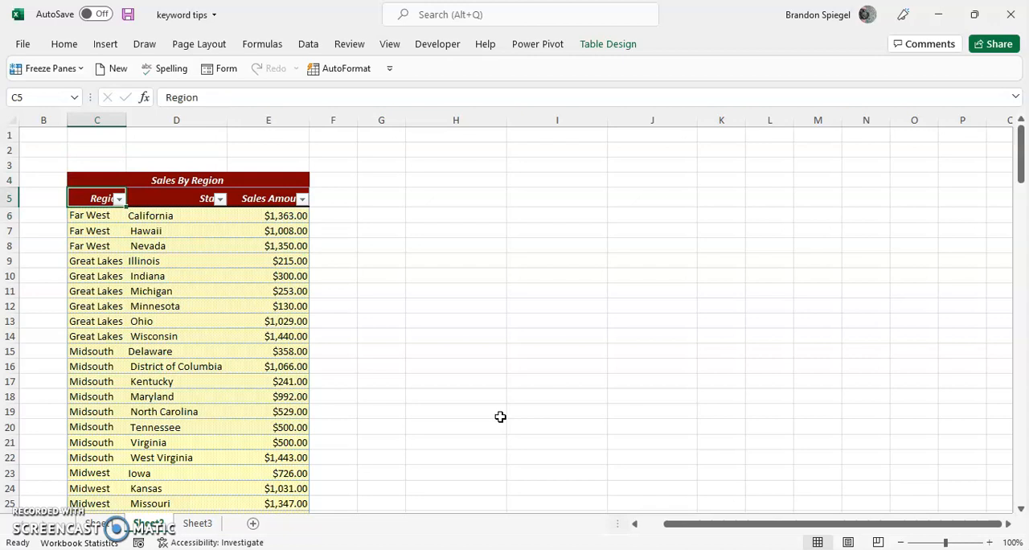
pyautogui.hotkey('alt', 'Down')
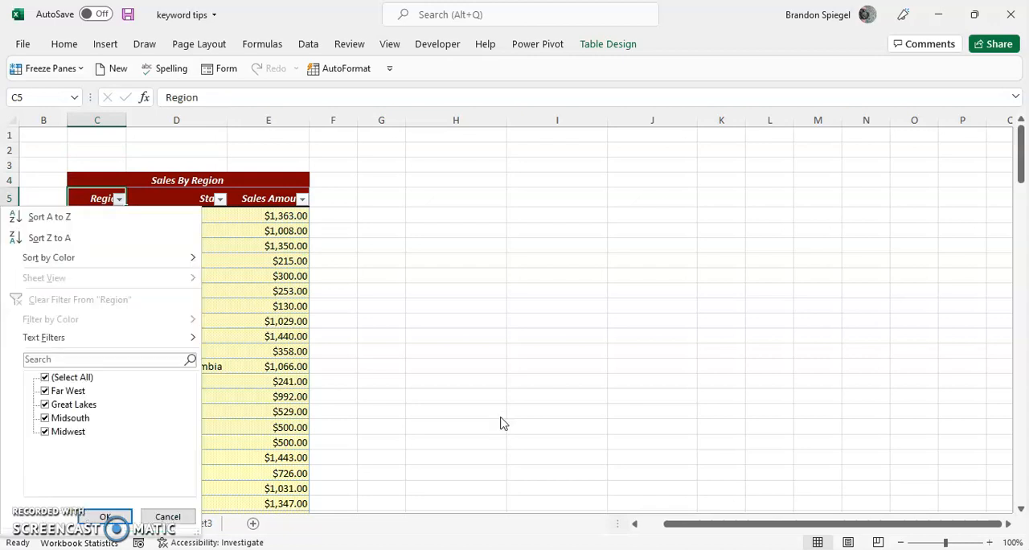
pyautogui.press('Down')
pyautogui.click(45, 391)
pyautogui.click(47, 418)
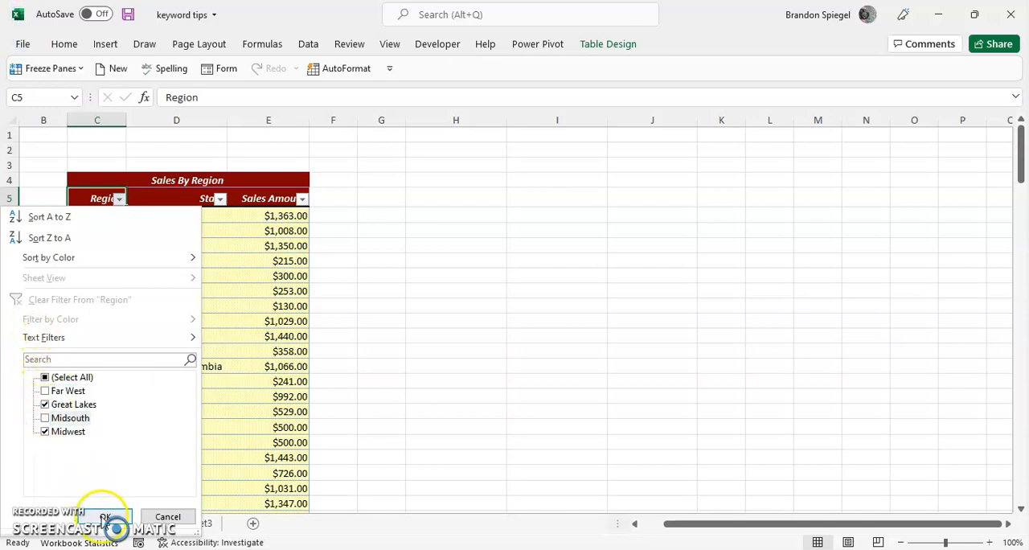
pyautogui.click(105, 516)
pyautogui.press('Up')
pyautogui.press('Down')
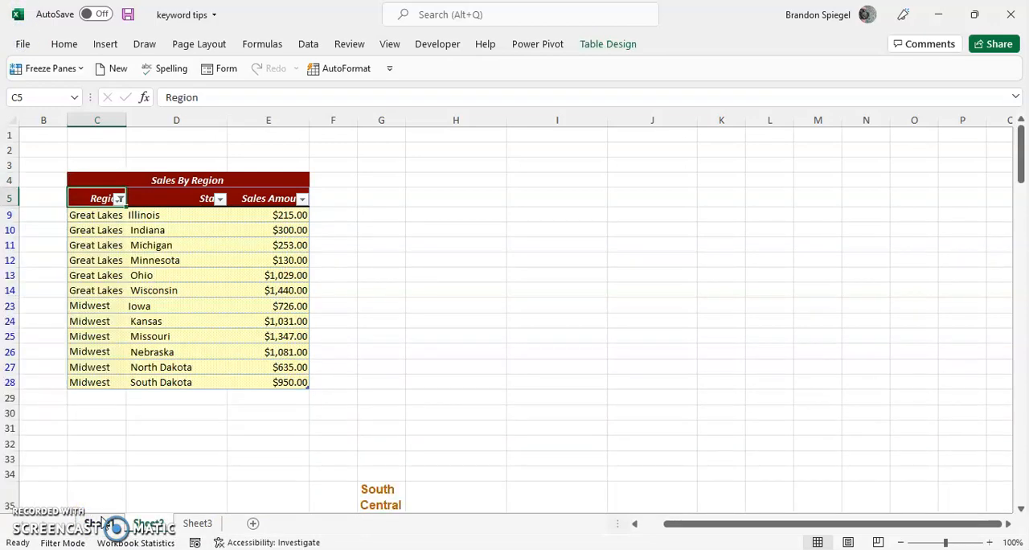
# Include Midsouth and Far West in the Region filter again so every region is selected
pyautogui.hotkey('alt', 'Down')
pyautogui.click(46, 418)
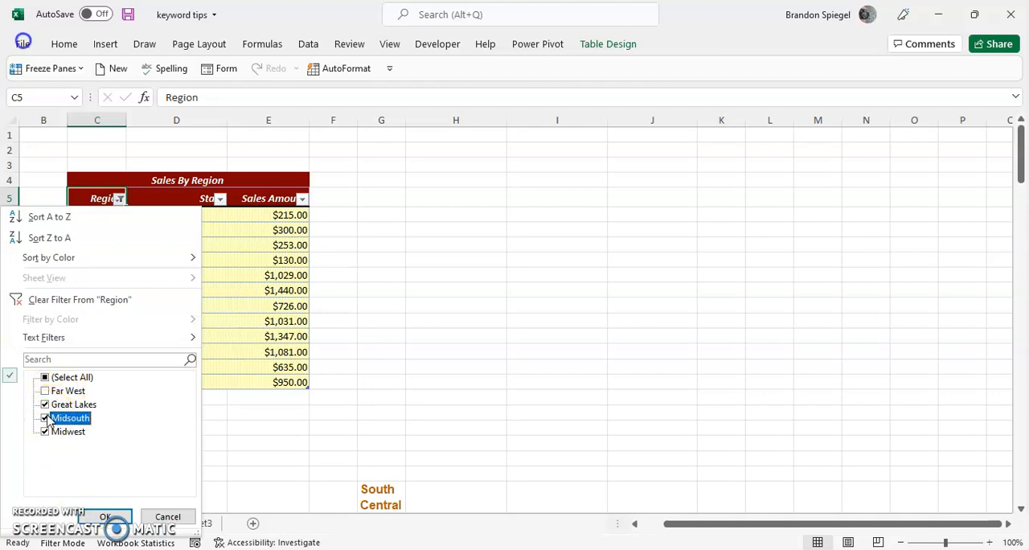
pyautogui.click(45, 390)
pyautogui.click(113, 517)
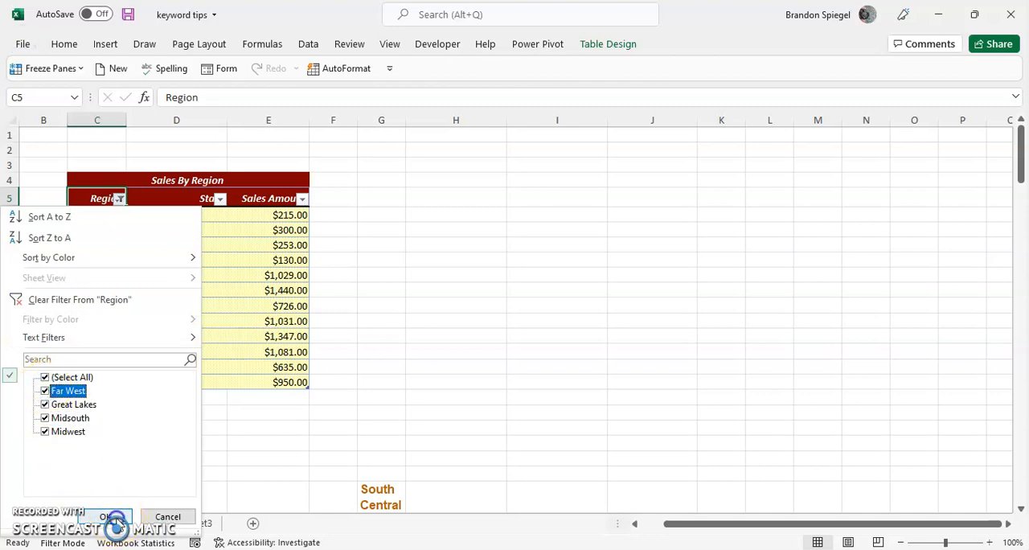
pyautogui.click(172, 363)
pyautogui.press('Right')
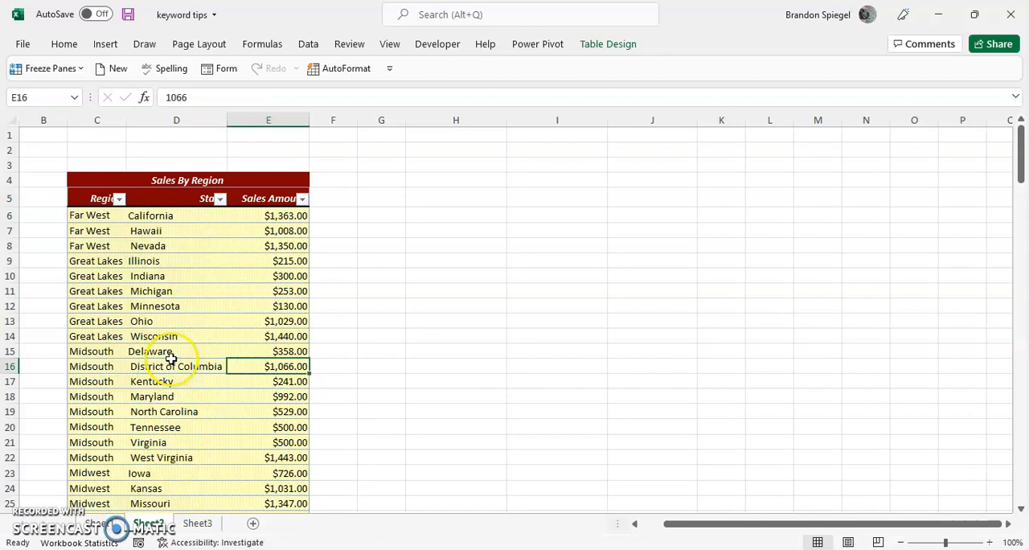
pyautogui.press('Right')
pyautogui.press('Right')
pyautogui.hotkey('ctrl', 'Up')
pyautogui.press('Down')
pyautogui.press('Right')
pyautogui.press('Down')
pyautogui.press('Down')
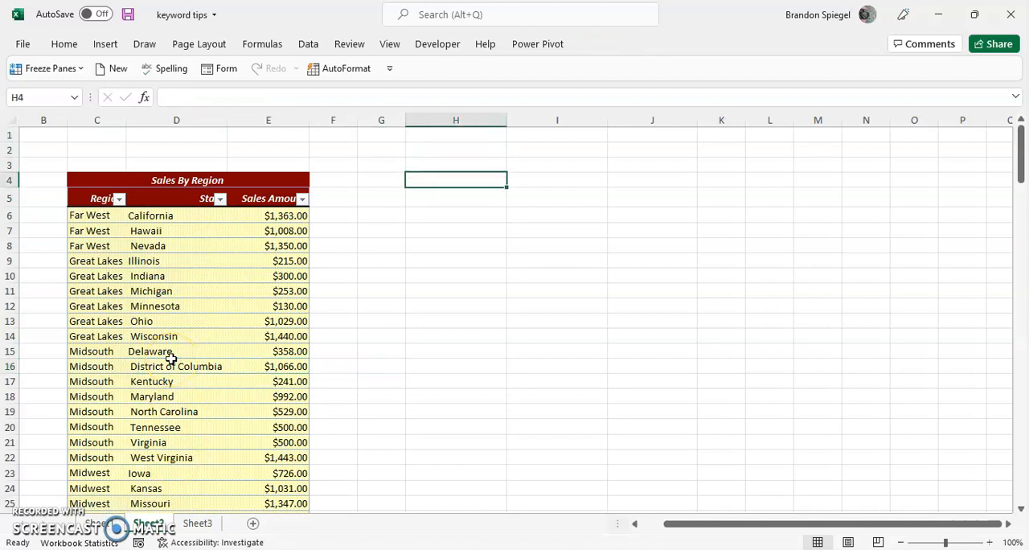